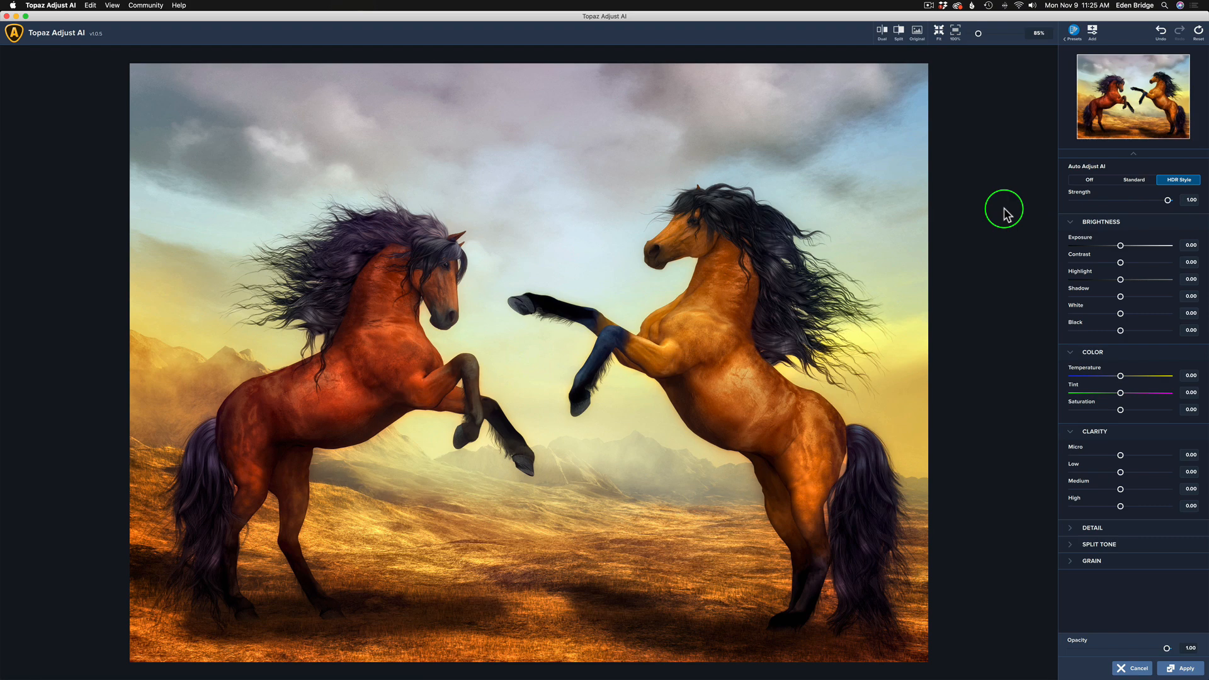
Step: Set the brightness contrast to -0.28 and the shadow value to 0.39
left_click(1004, 210)
left_click_drag(1120, 262, 1110, 267)
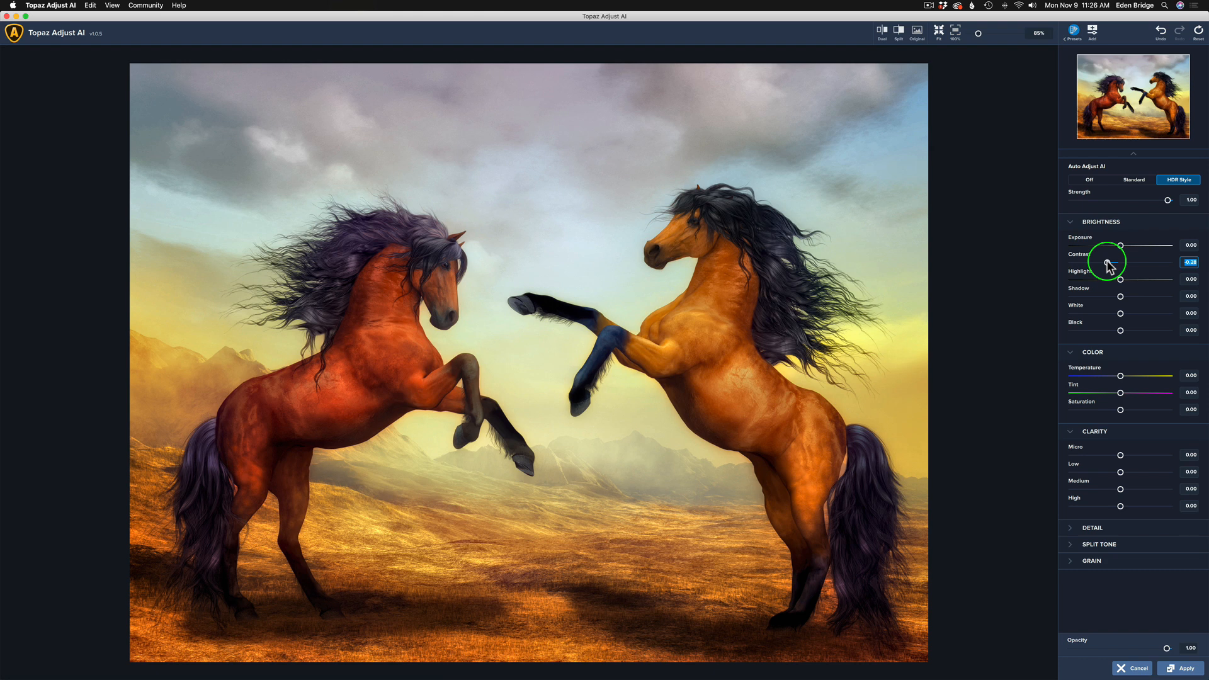
left_click(1120, 295)
left_click_drag(1120, 296, 1139, 297)
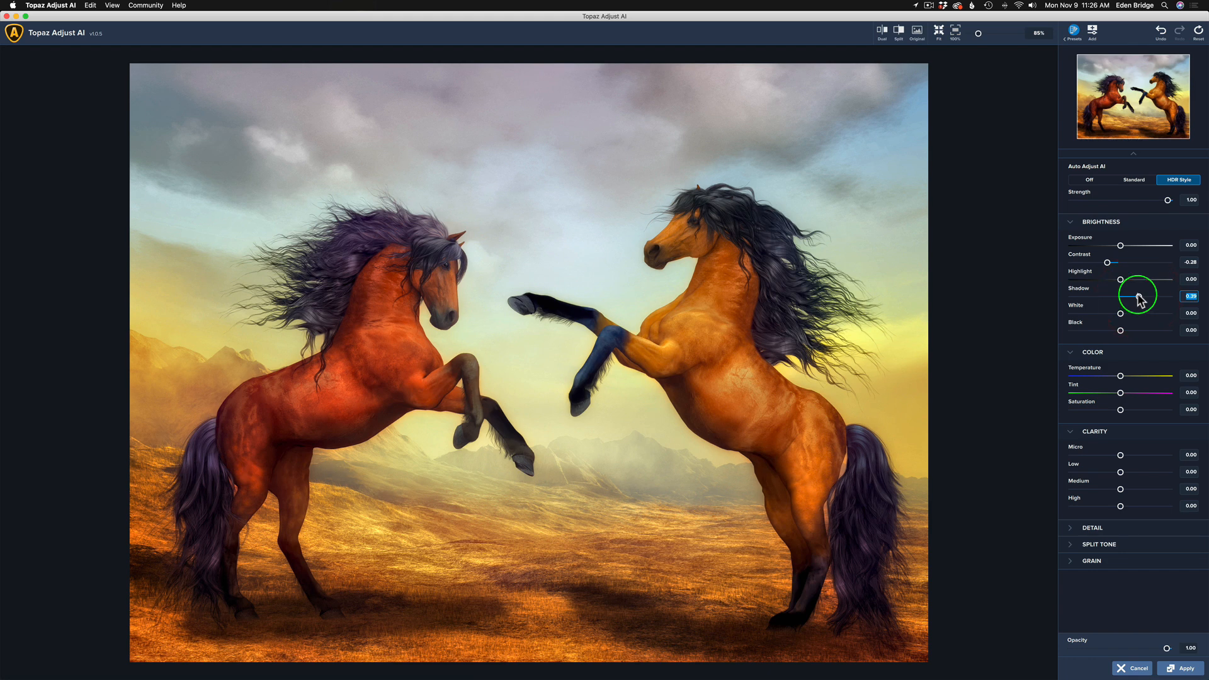
Step: Set the color temperature to -0.21 and the tint to 0.25
left_click(1121, 376)
left_click_drag(1121, 376, 1111, 377)
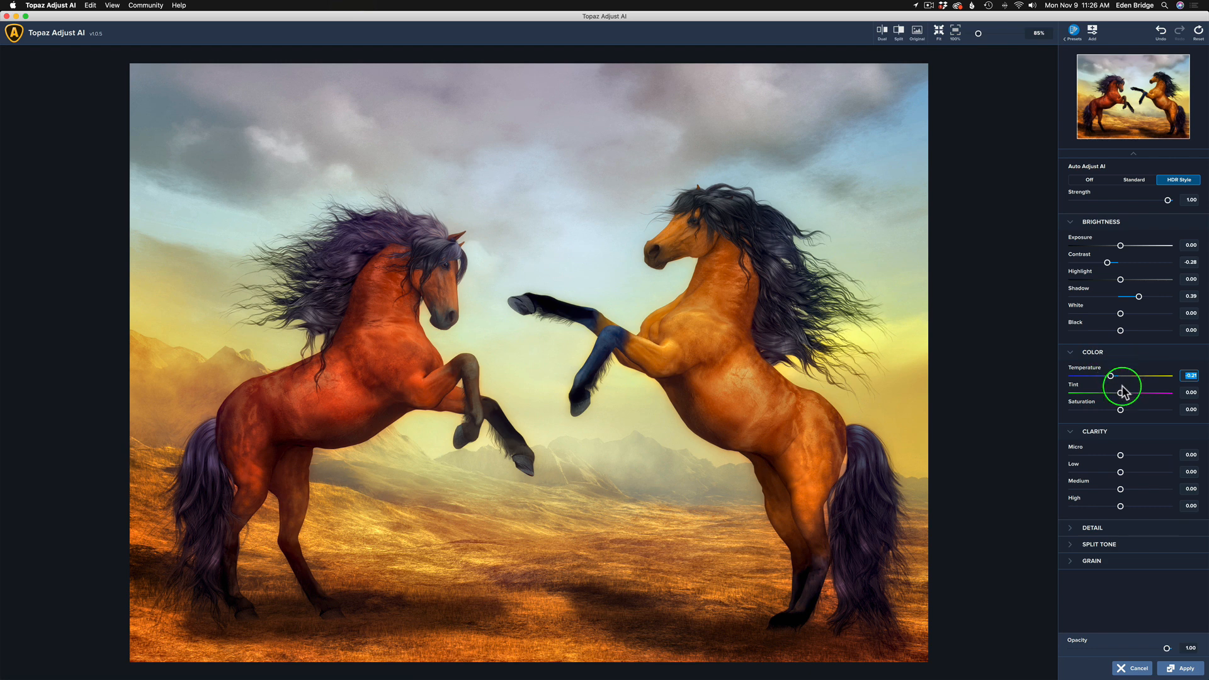
left_click(1120, 395)
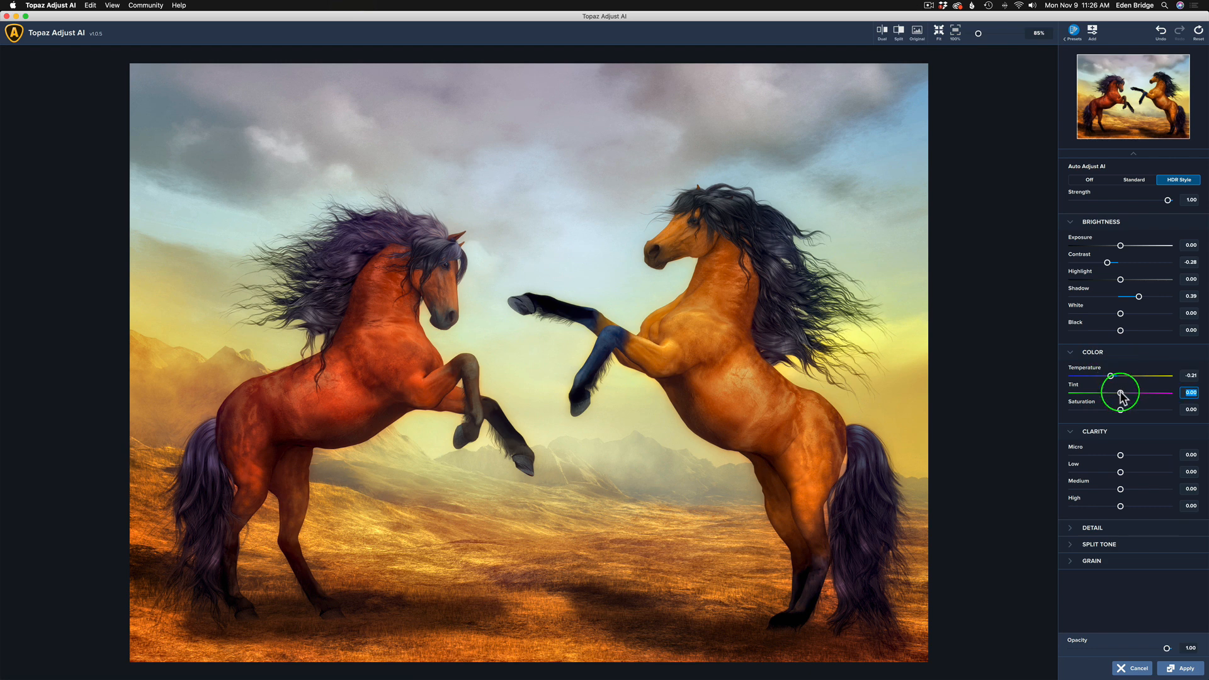
left_click_drag(1121, 393, 1133, 394)
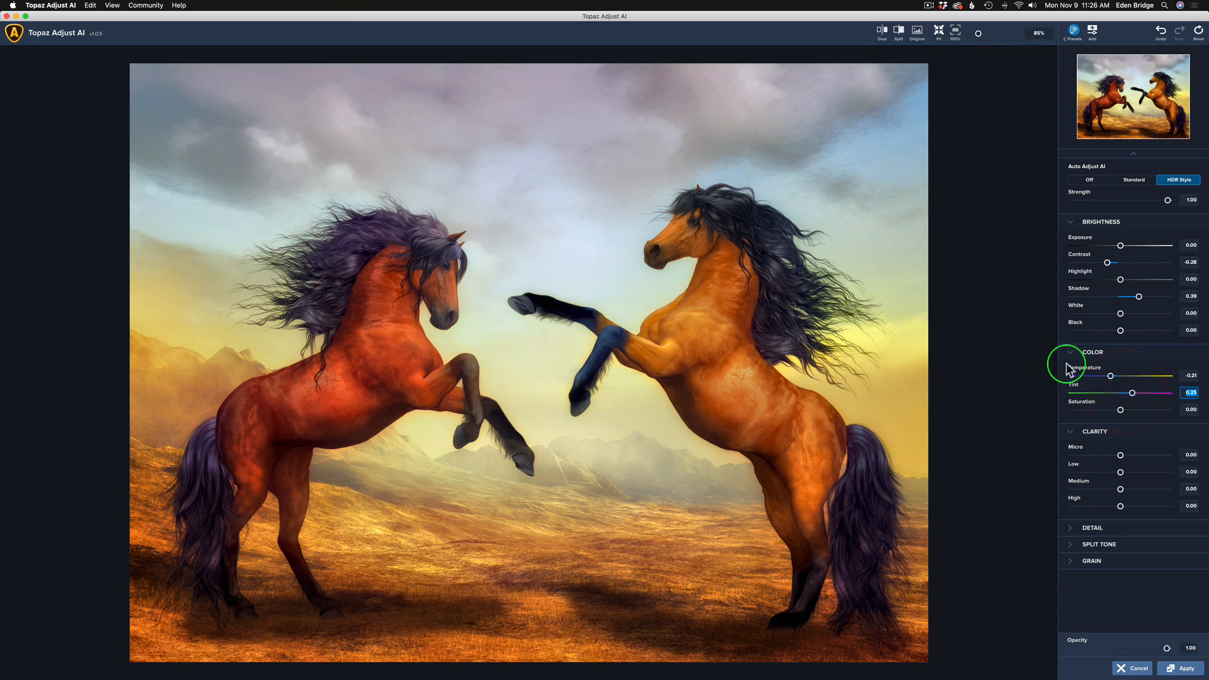
Step: Compare the adjusted horse picture with the original image
key("space")
left_click(985, 315)
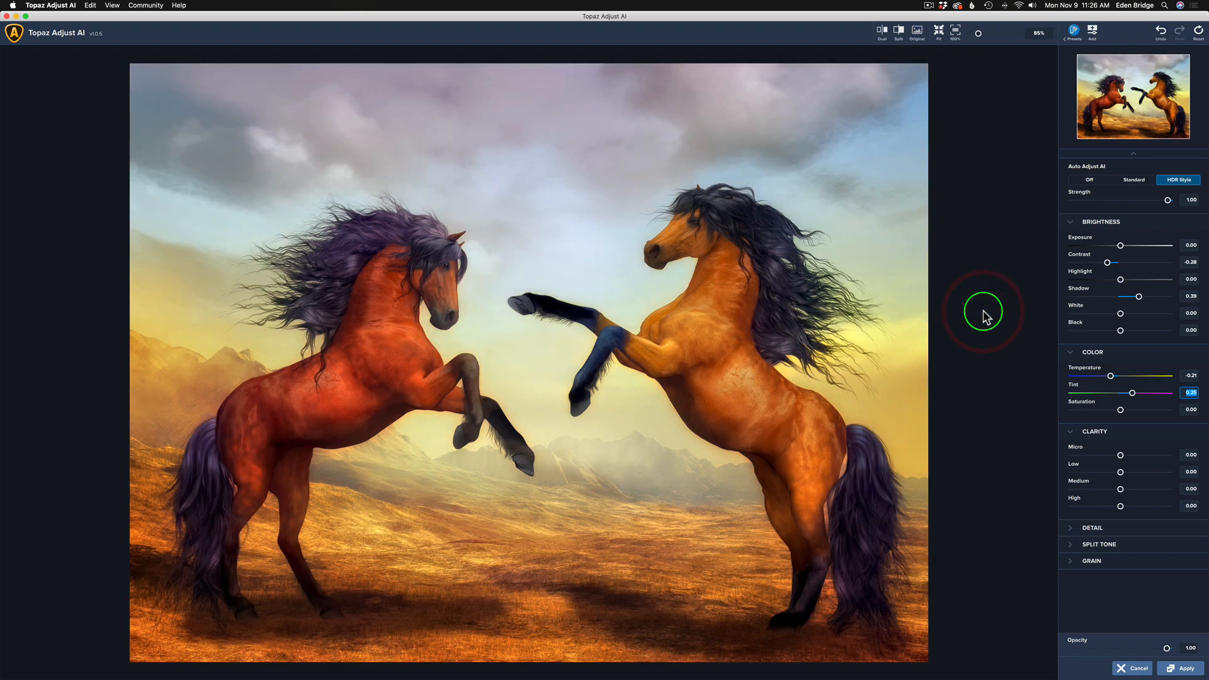
left_click(984, 312)
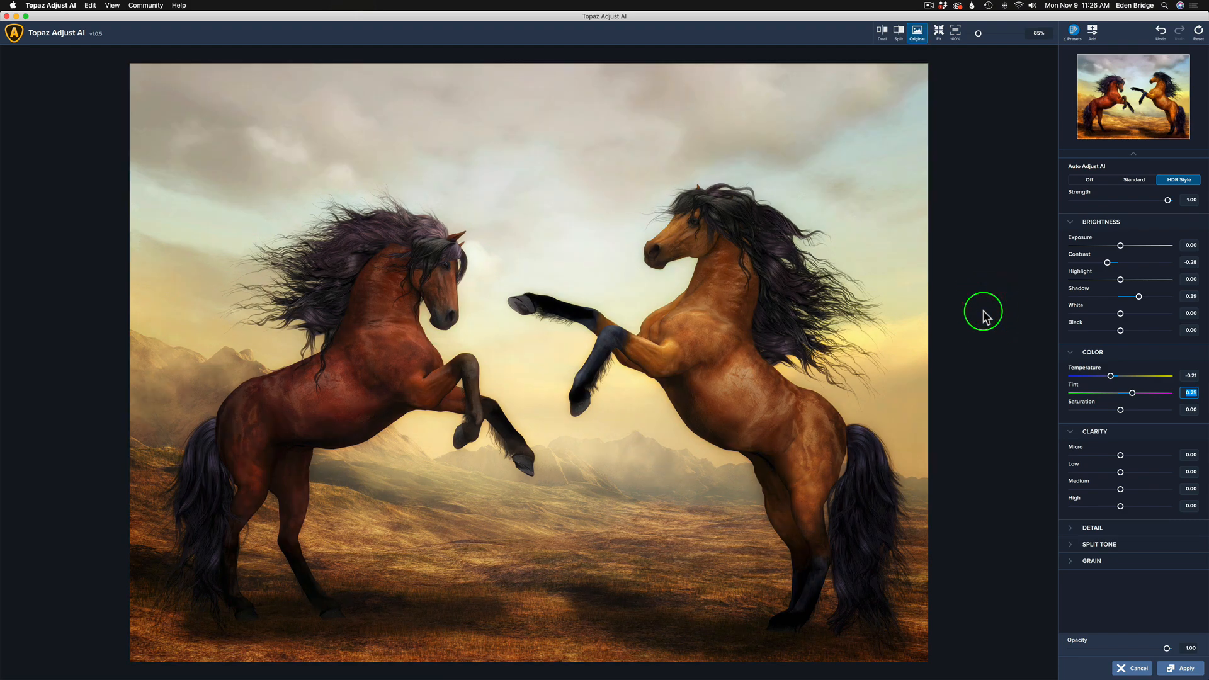
left_click(985, 315)
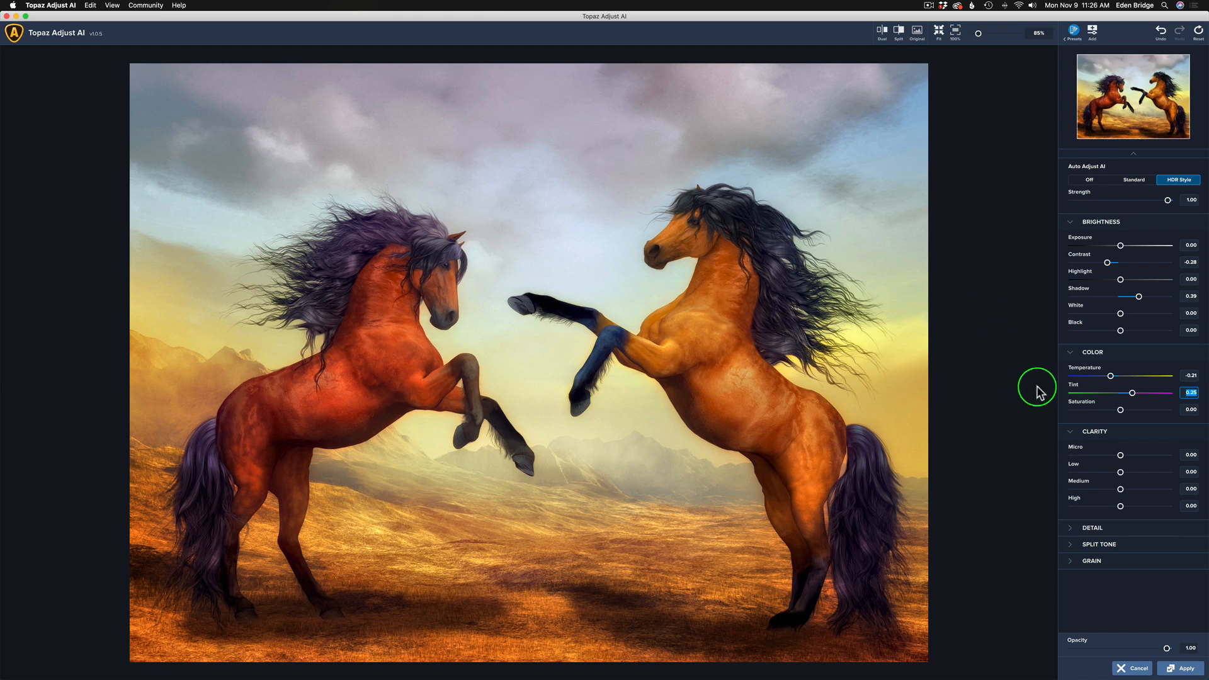
Step: Raise the micro clarity to about 0.3 and apply the adjustments, returning to Photoshop
left_click(1120, 456)
left_click_drag(1121, 456, 1135, 455)
left_click(979, 297)
left_click(979, 296)
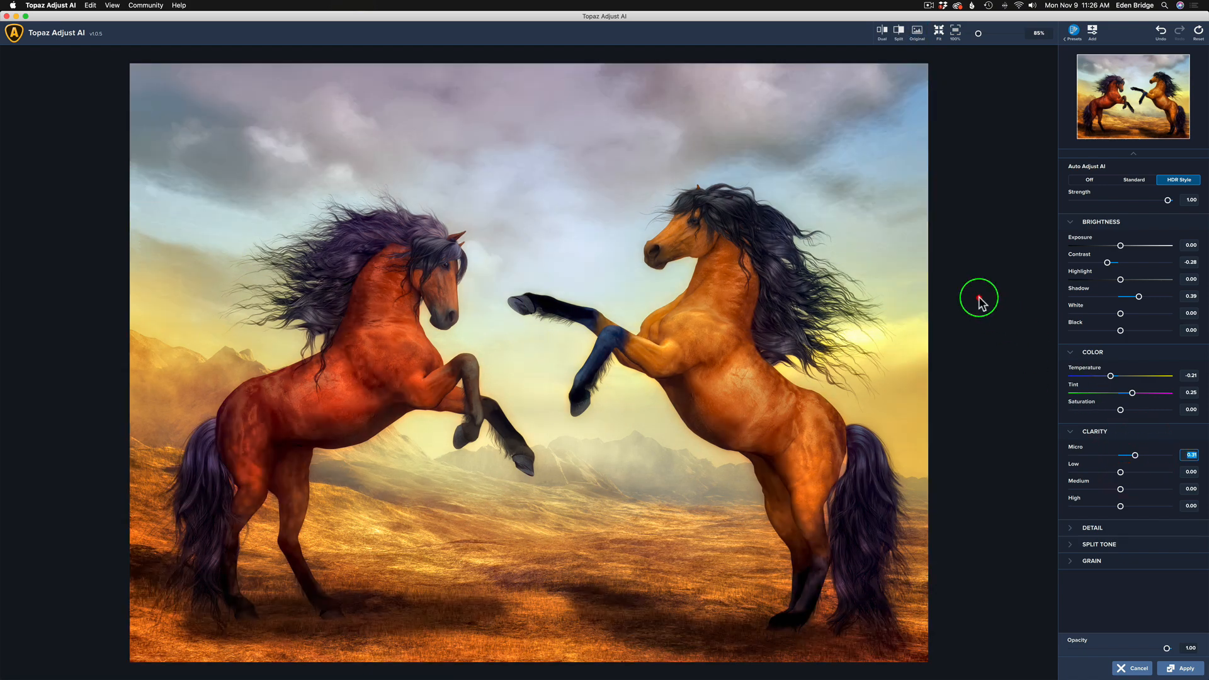
left_click(978, 296)
left_click(979, 296)
left_click(1188, 669)
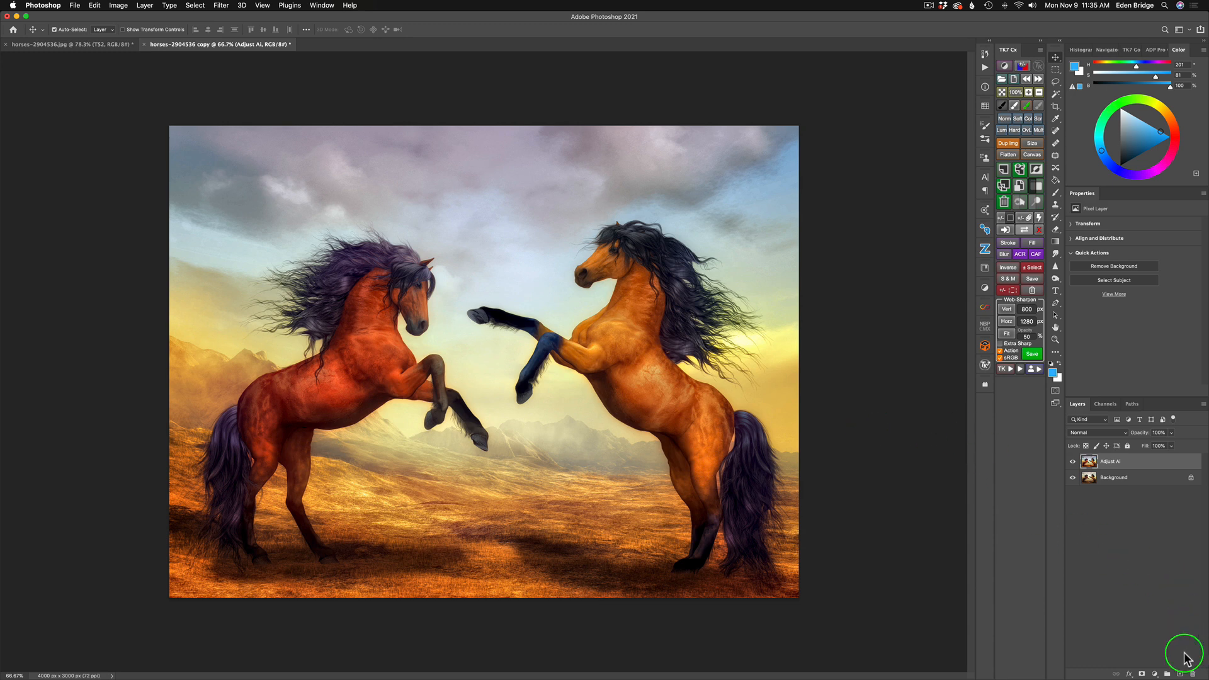
Step: Add a Hue/Saturation adjustment layer above the Adjust AI layer and set the Magentas saturation to -100
left_click(1155, 673)
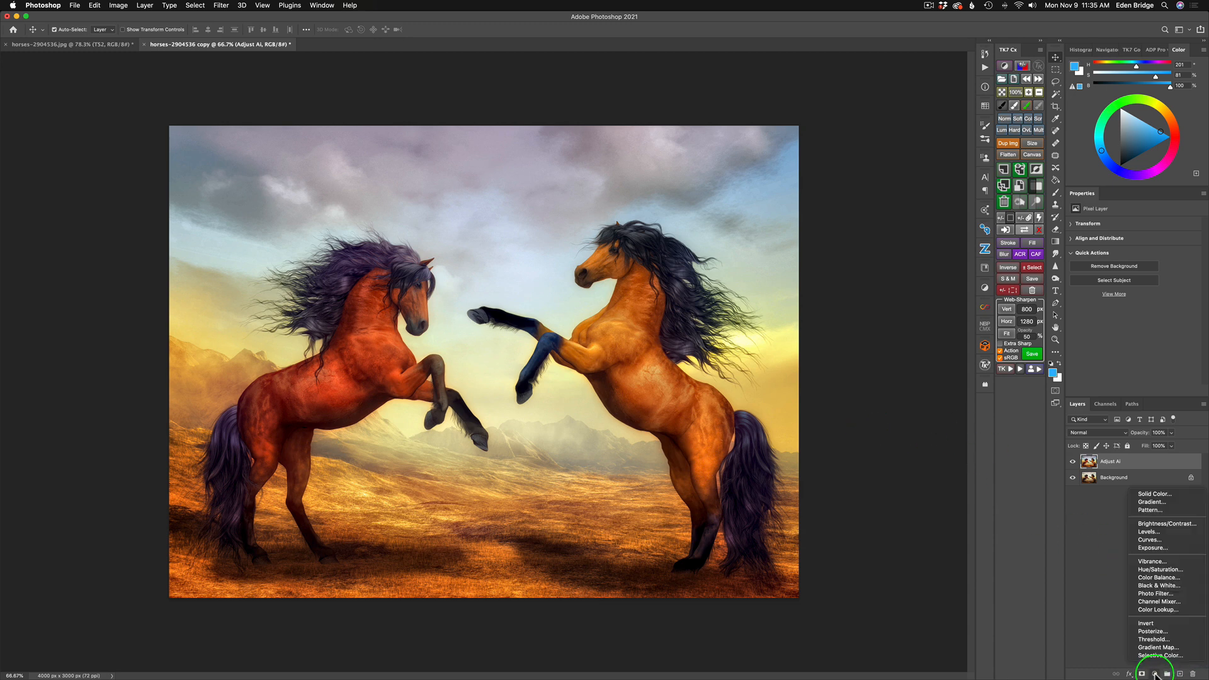
left_click(1161, 570)
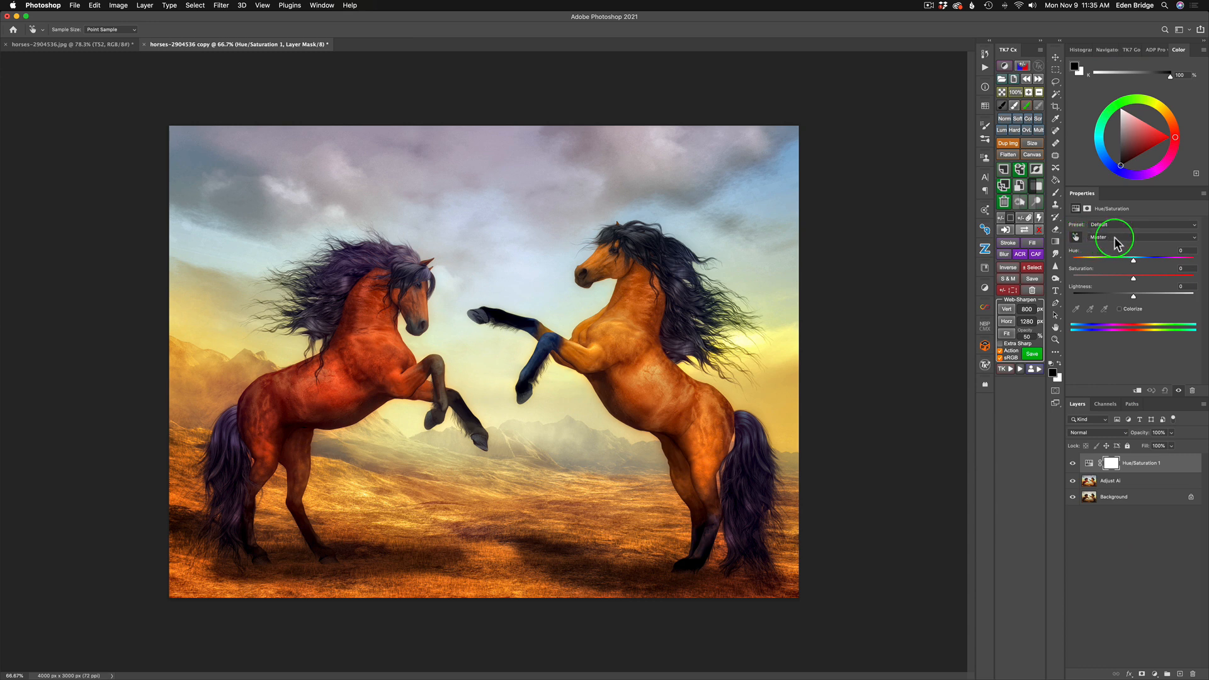
left_click(1196, 243)
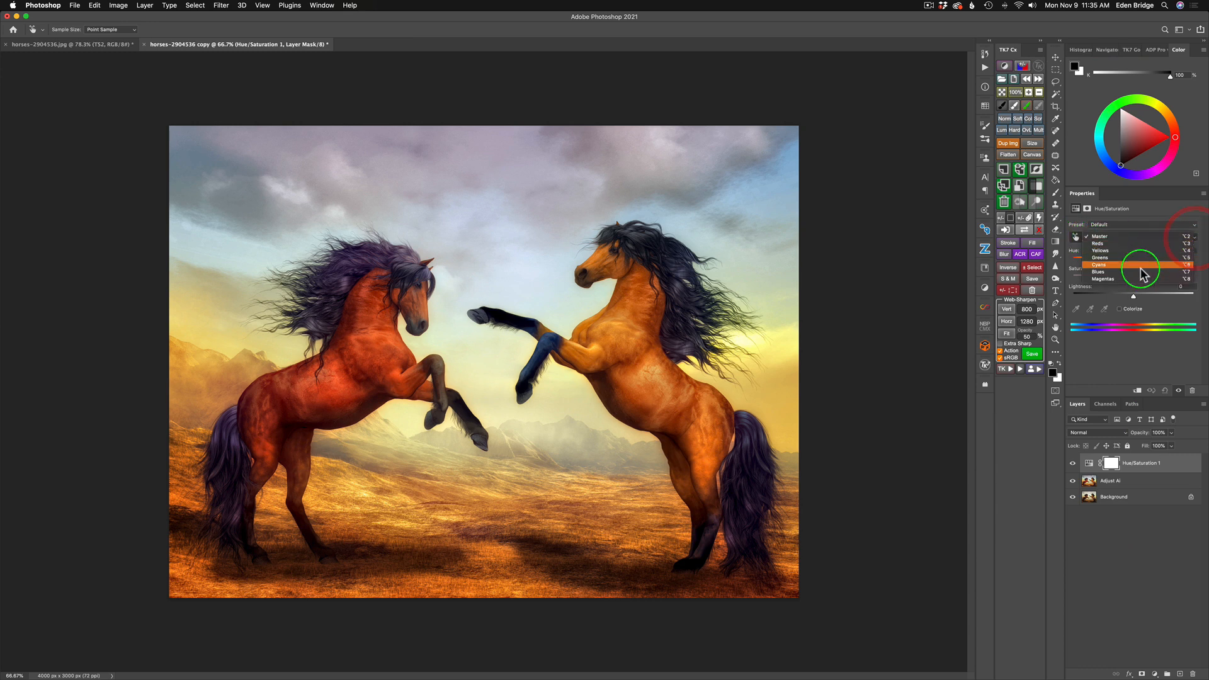
left_click(1131, 281)
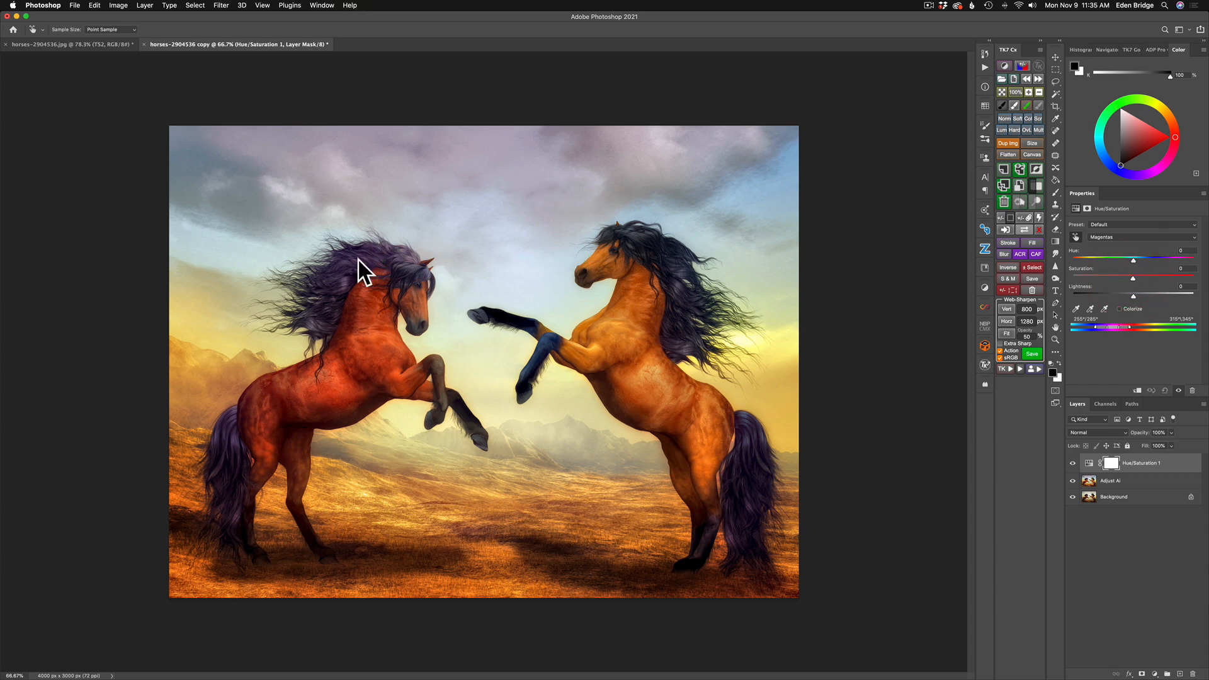
left_click_drag(1133, 278, 1070, 278)
Step: Compare the image with and without the Hue/Saturation layer, and against the Background layer alone
left_click(1073, 465)
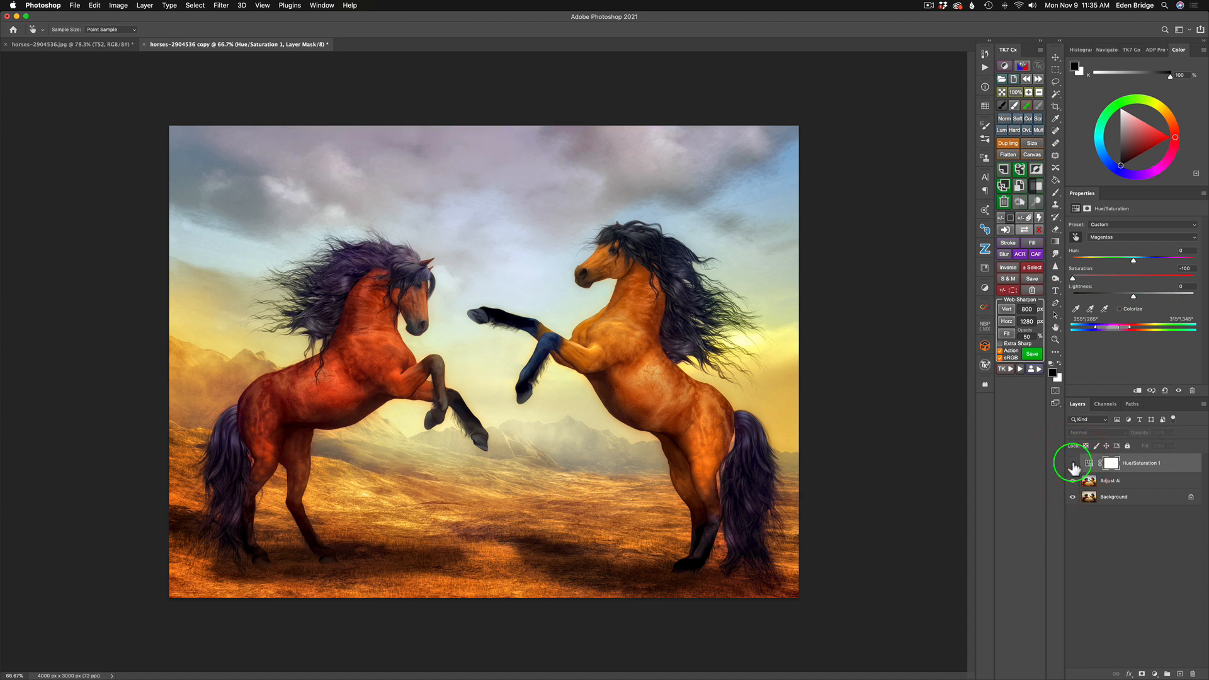
left_click(1073, 465)
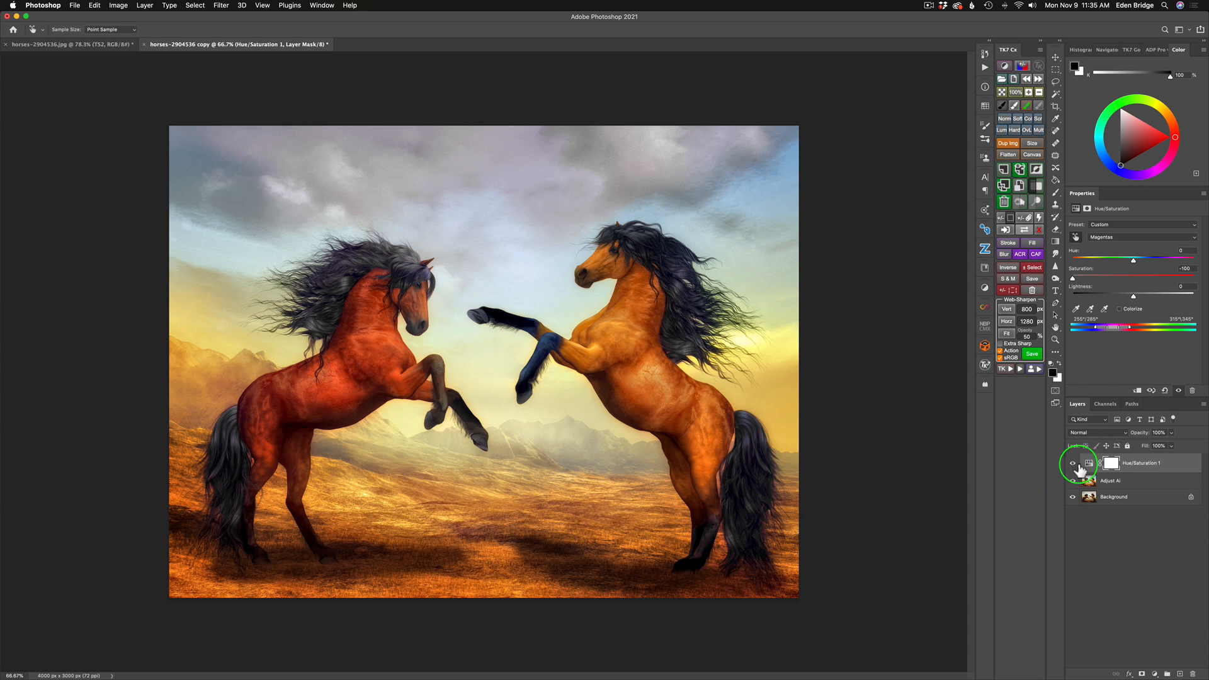
left_click(1073, 499, "alt")
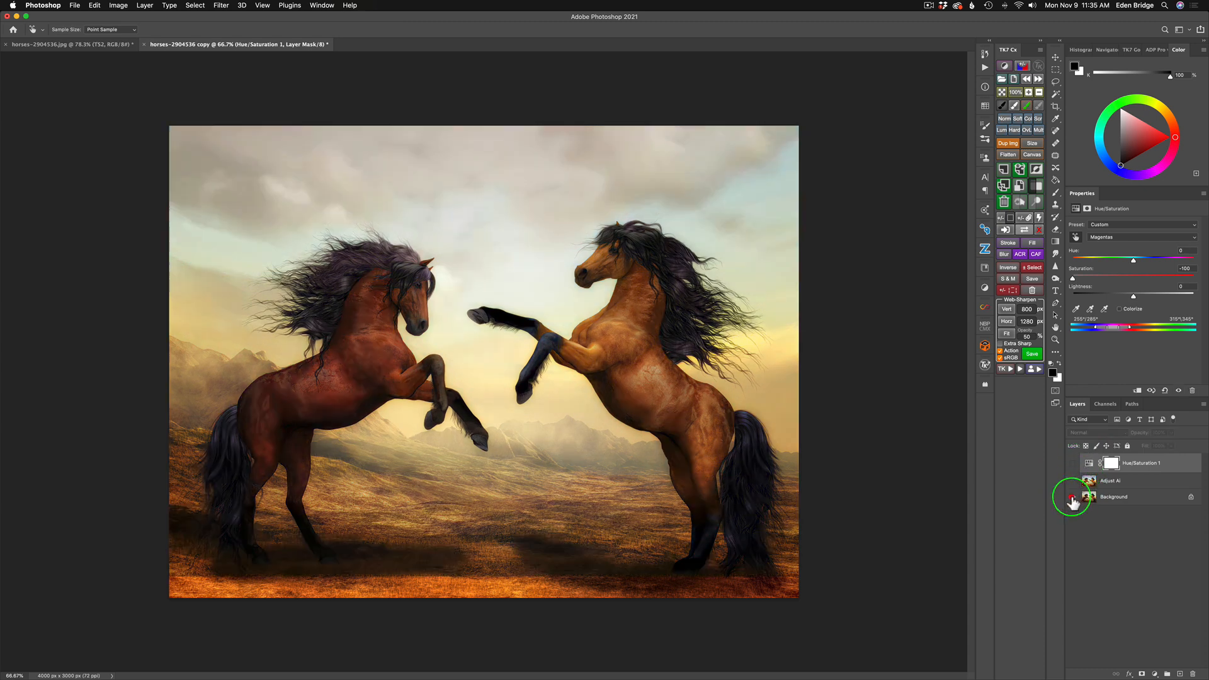
left_click(1073, 499, "alt")
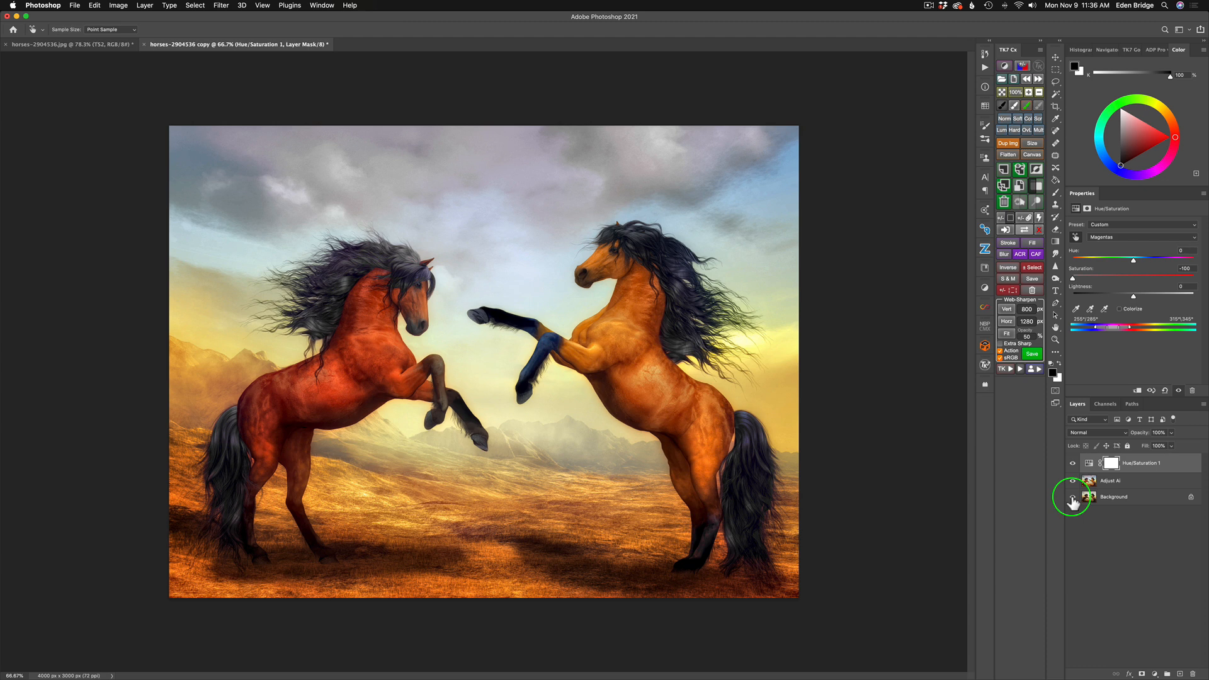
Step: Stamp all visible layers into a new top layer and open it in Topaz Studio 2
key("super+alt+shift+e")
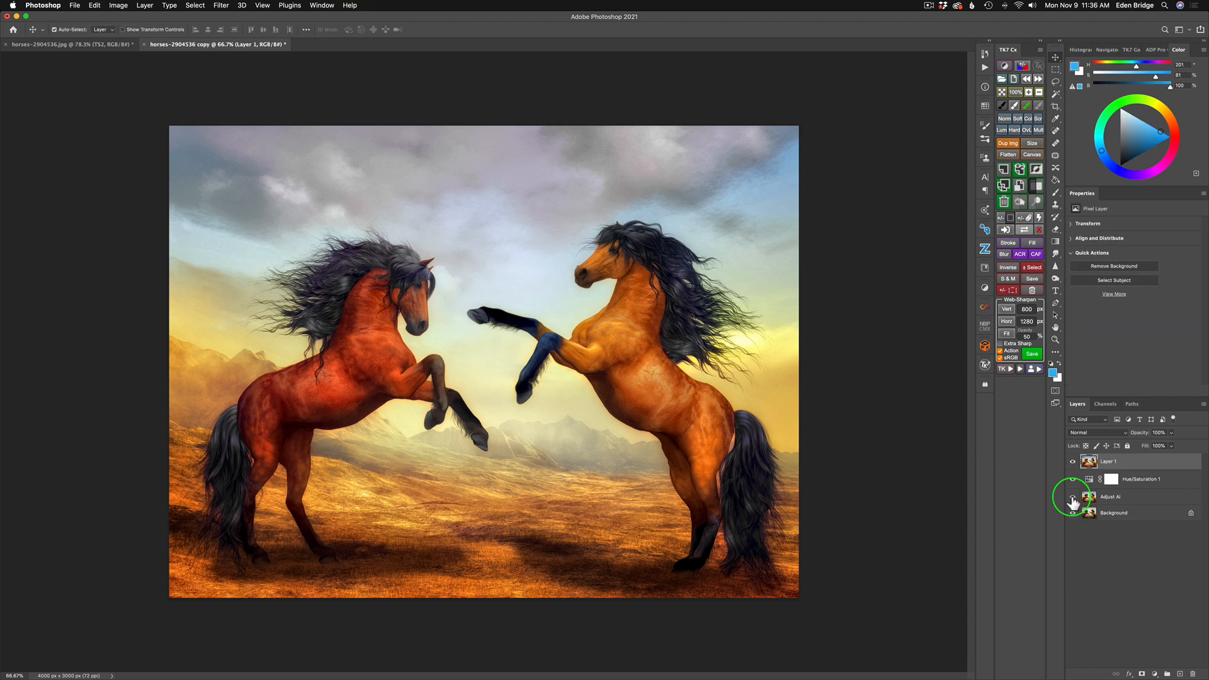
left_click(221, 5)
mouse_move(302, 303)
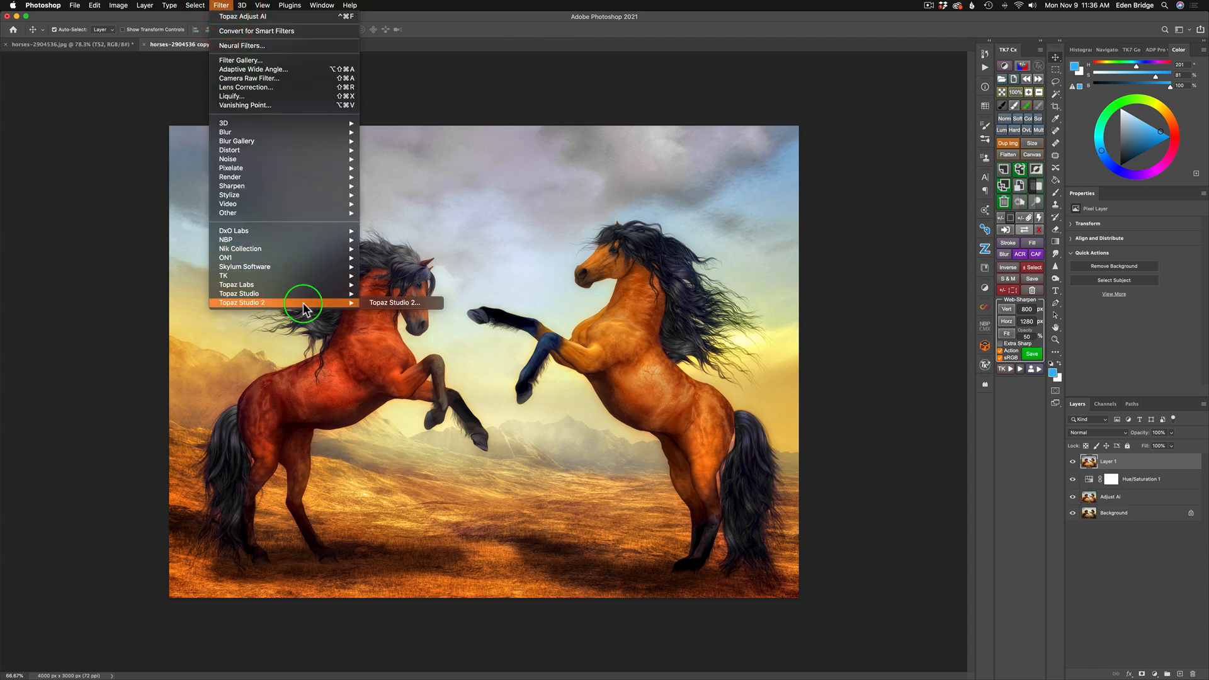
left_click(388, 304)
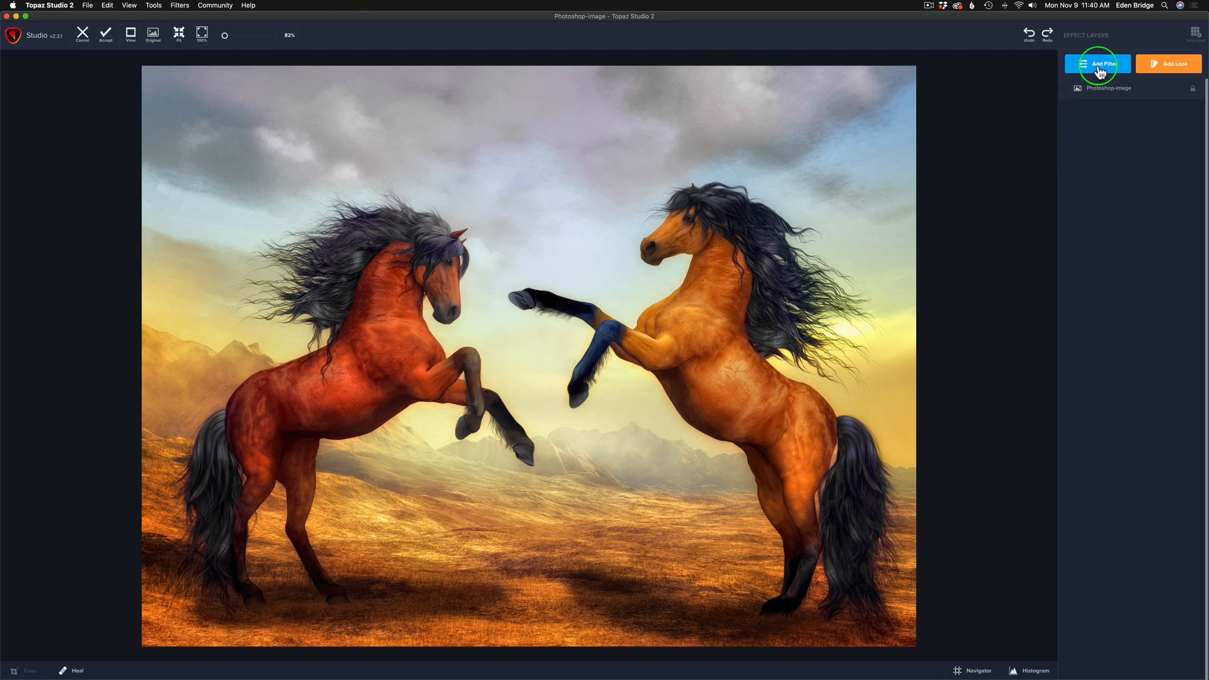
Step: Add an Impression filter, try several brush strokes, and choose the third stroke in the first row
left_click(1098, 65)
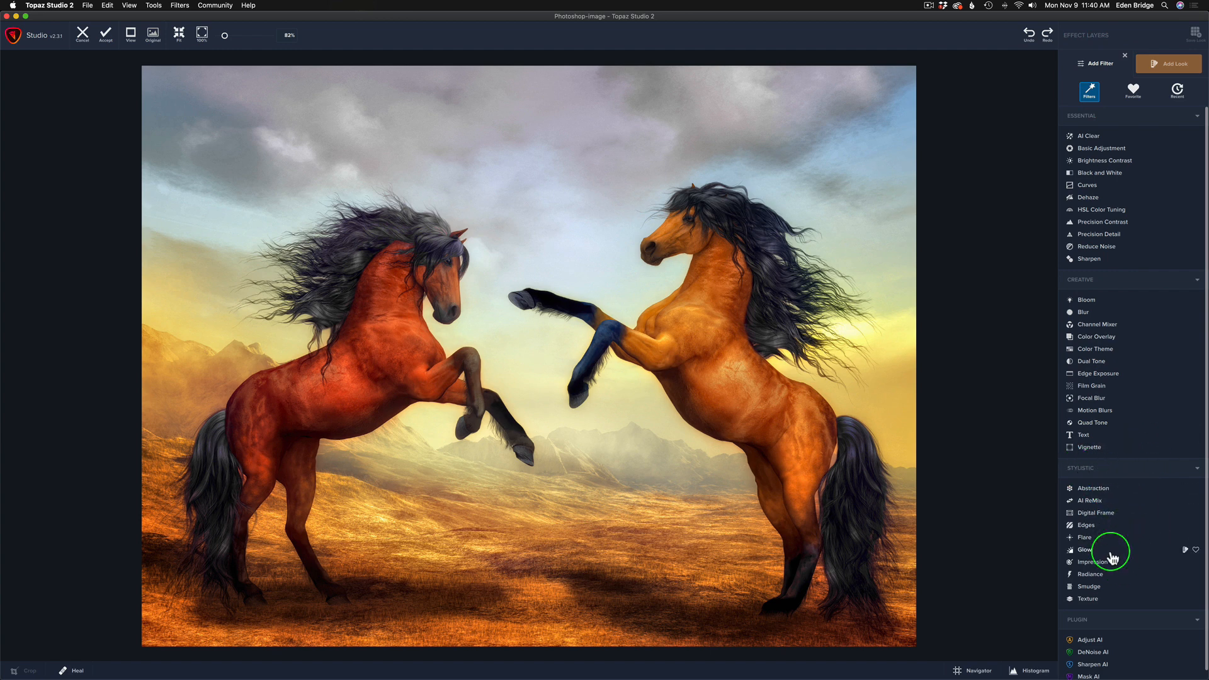
left_click(1094, 563)
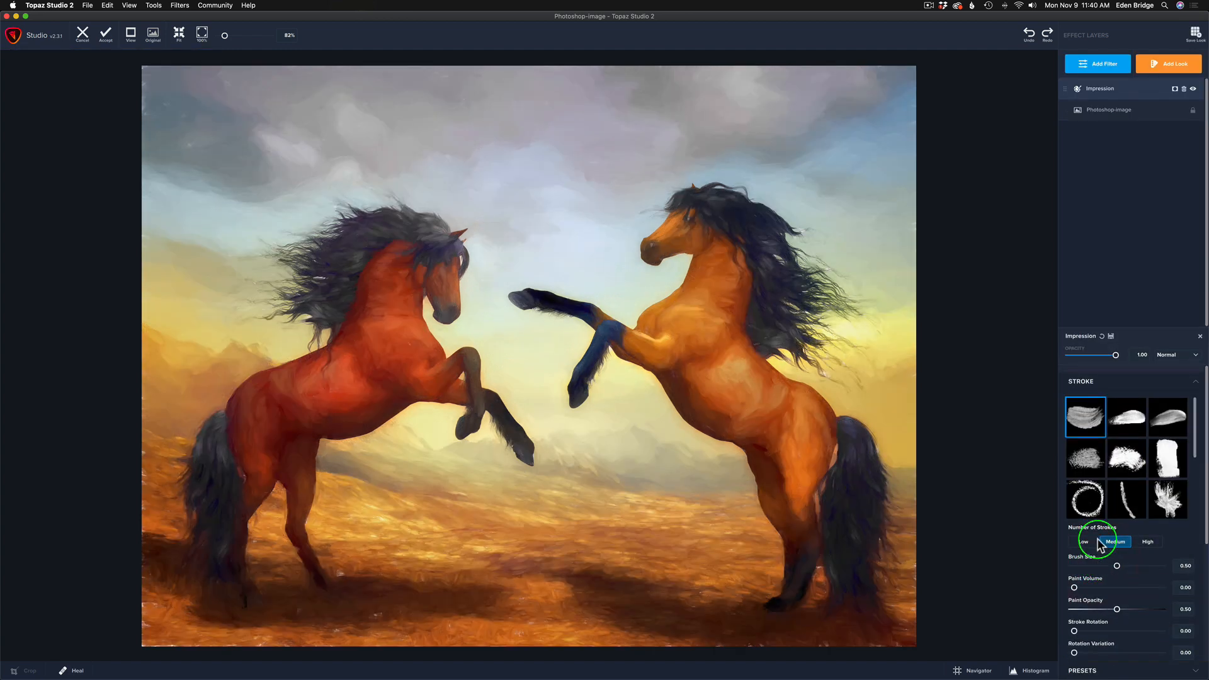
left_click(1089, 423)
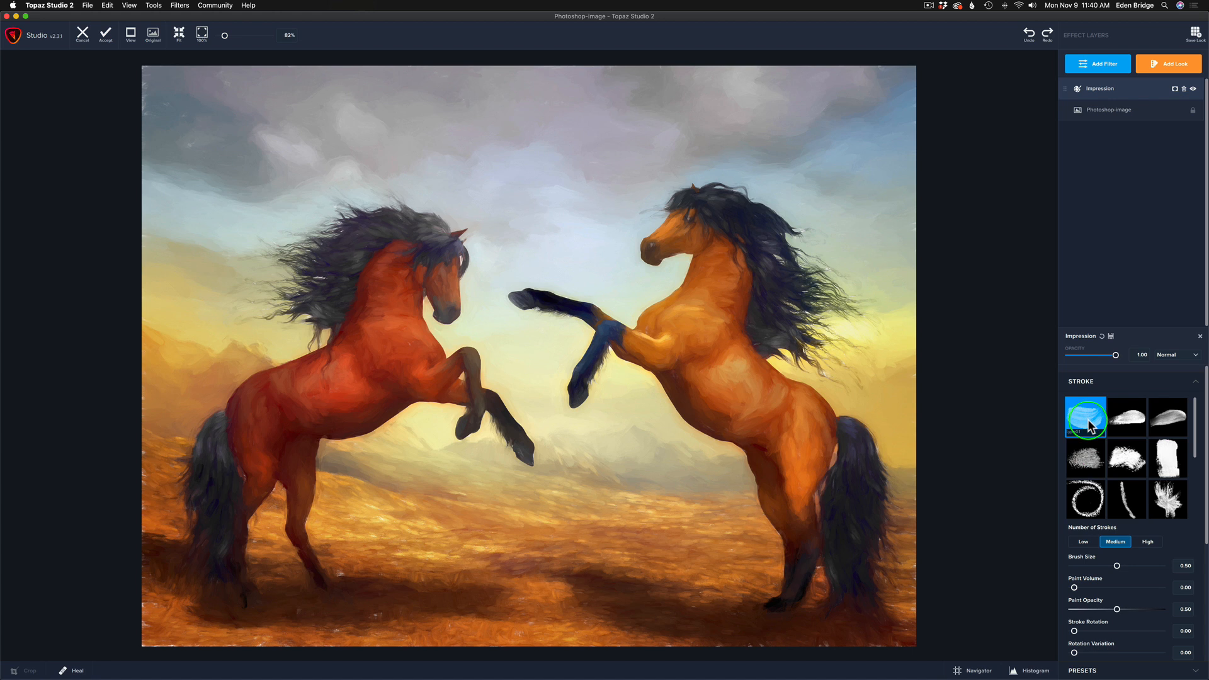
left_click(1128, 416)
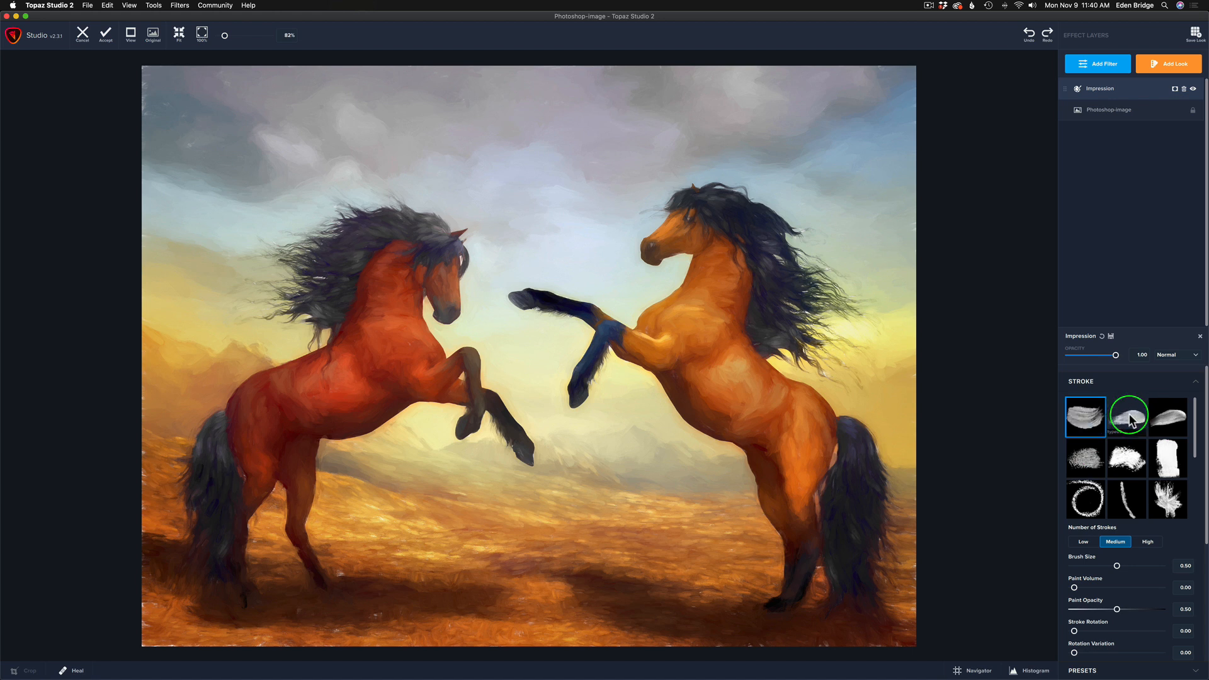
left_click(1161, 416)
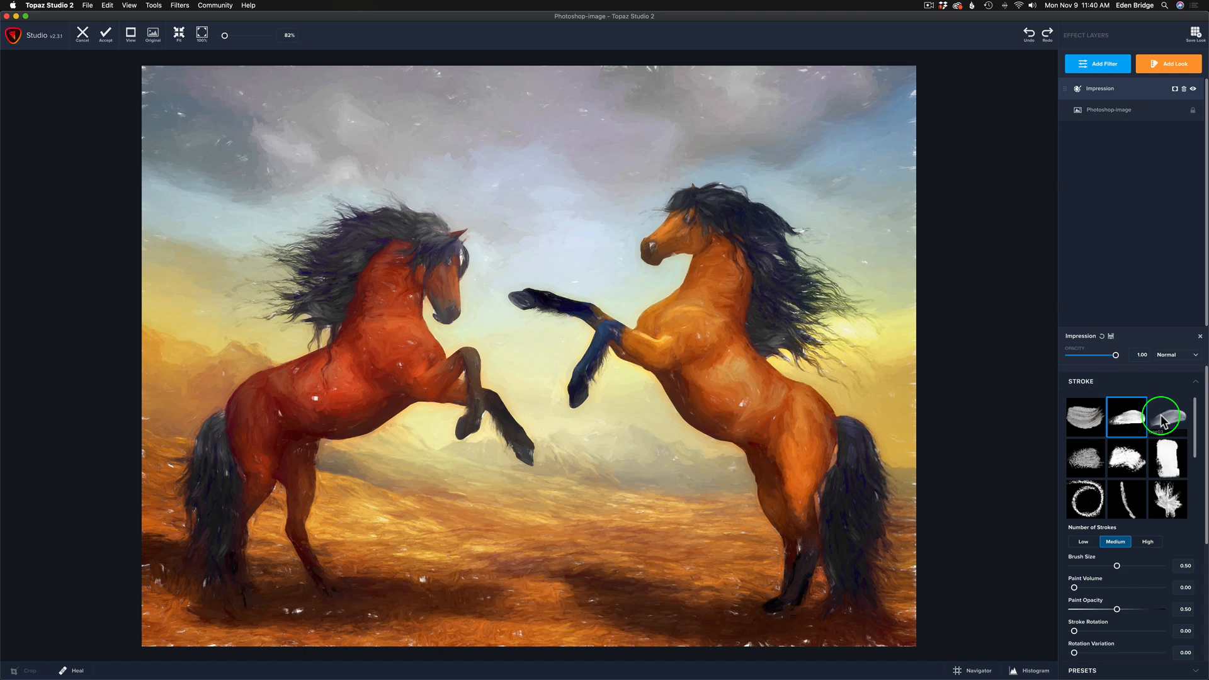
left_click(1080, 458)
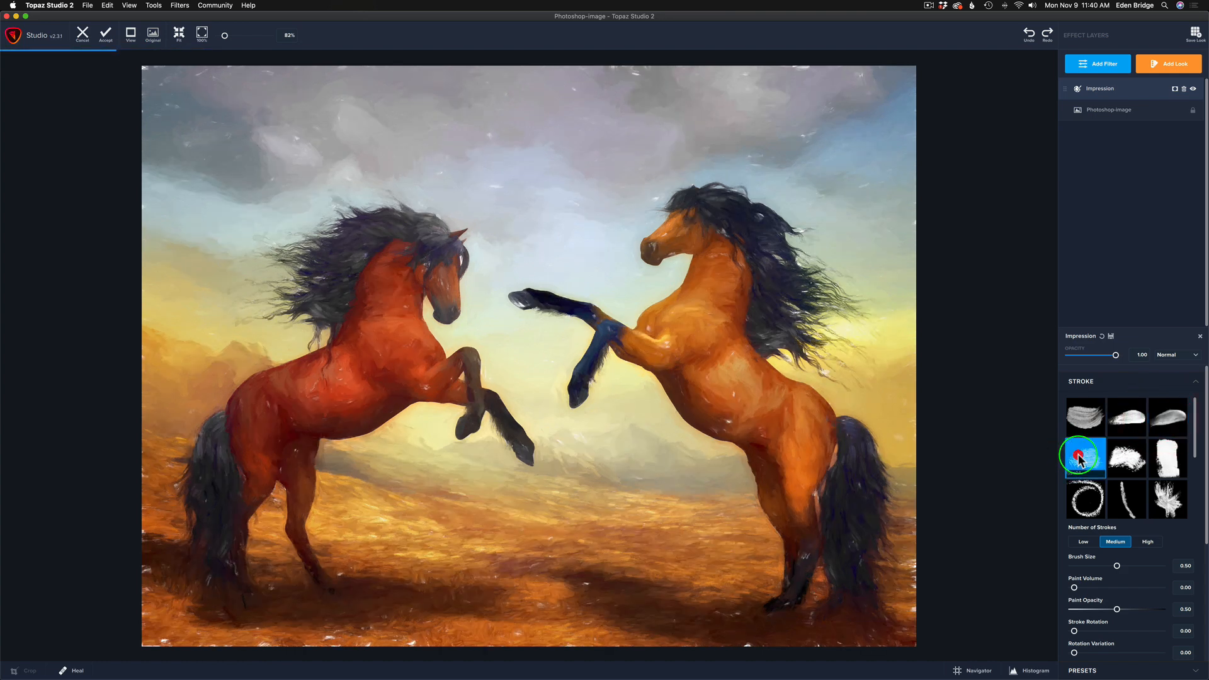
left_click(1166, 455)
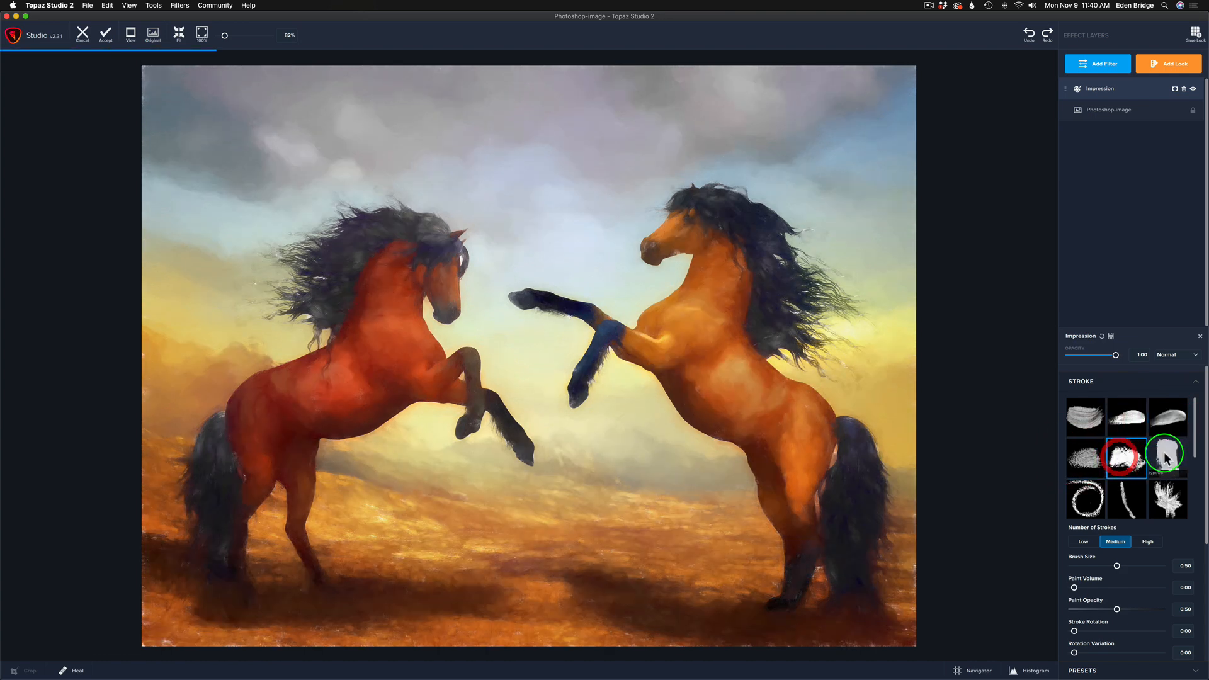
left_click(1091, 501)
left_click(1125, 498)
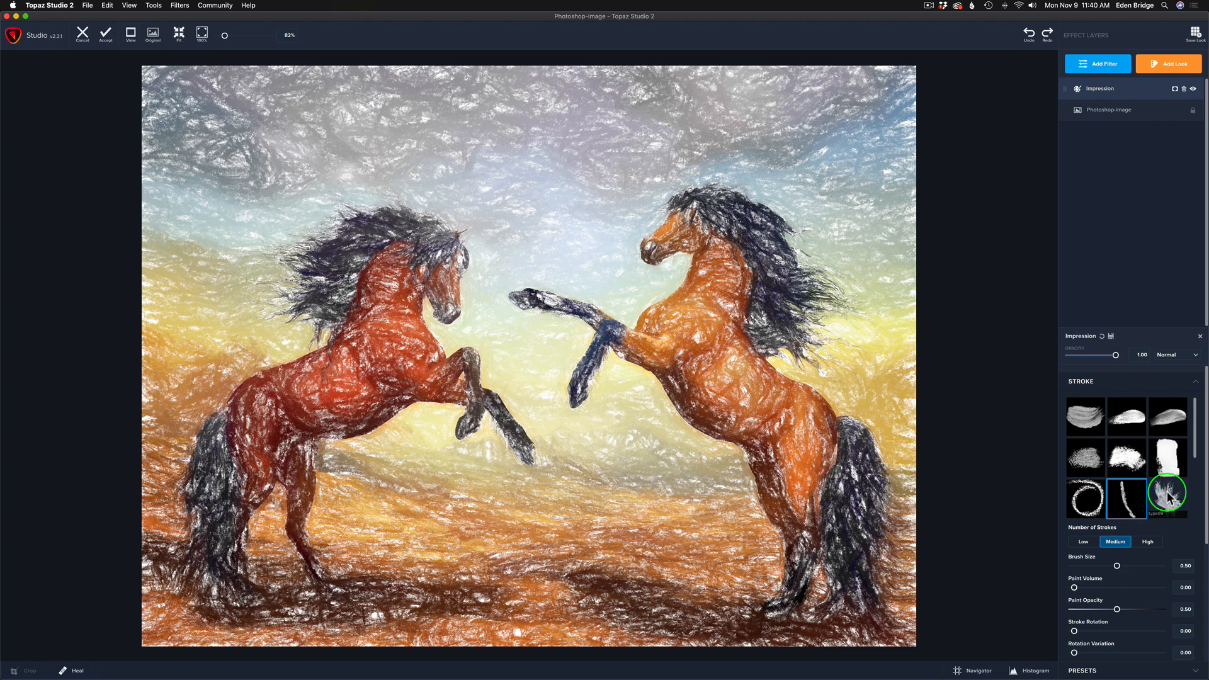
left_click(1167, 496)
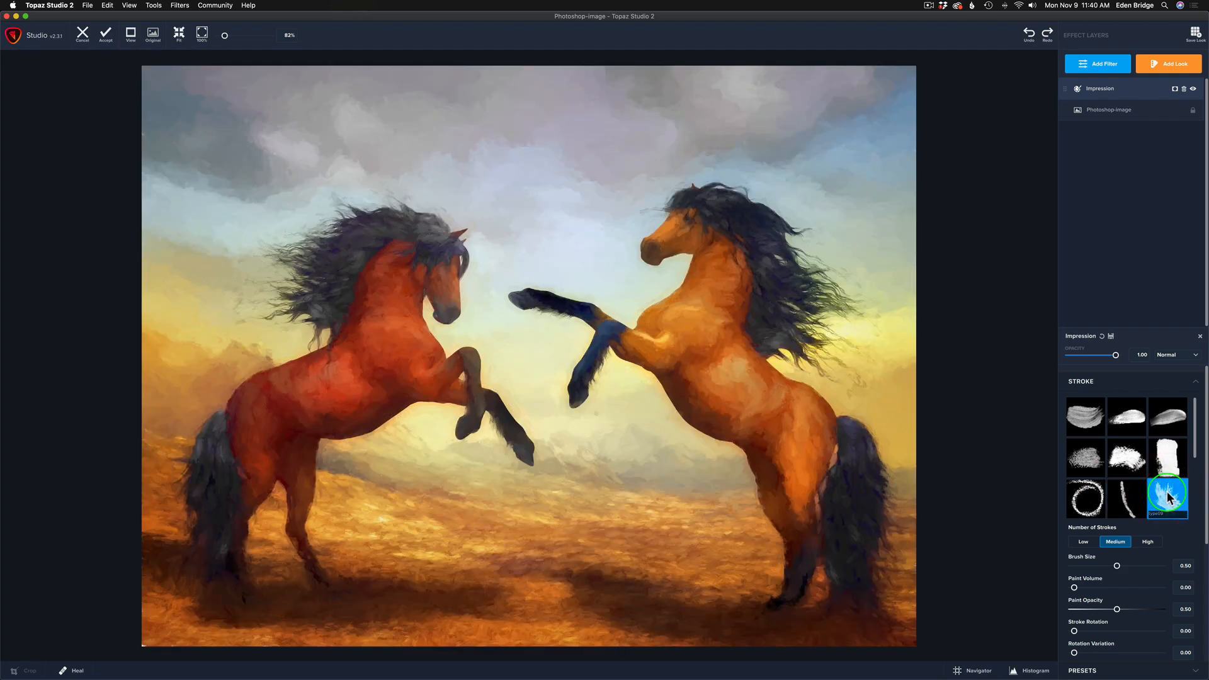
left_click(1173, 417)
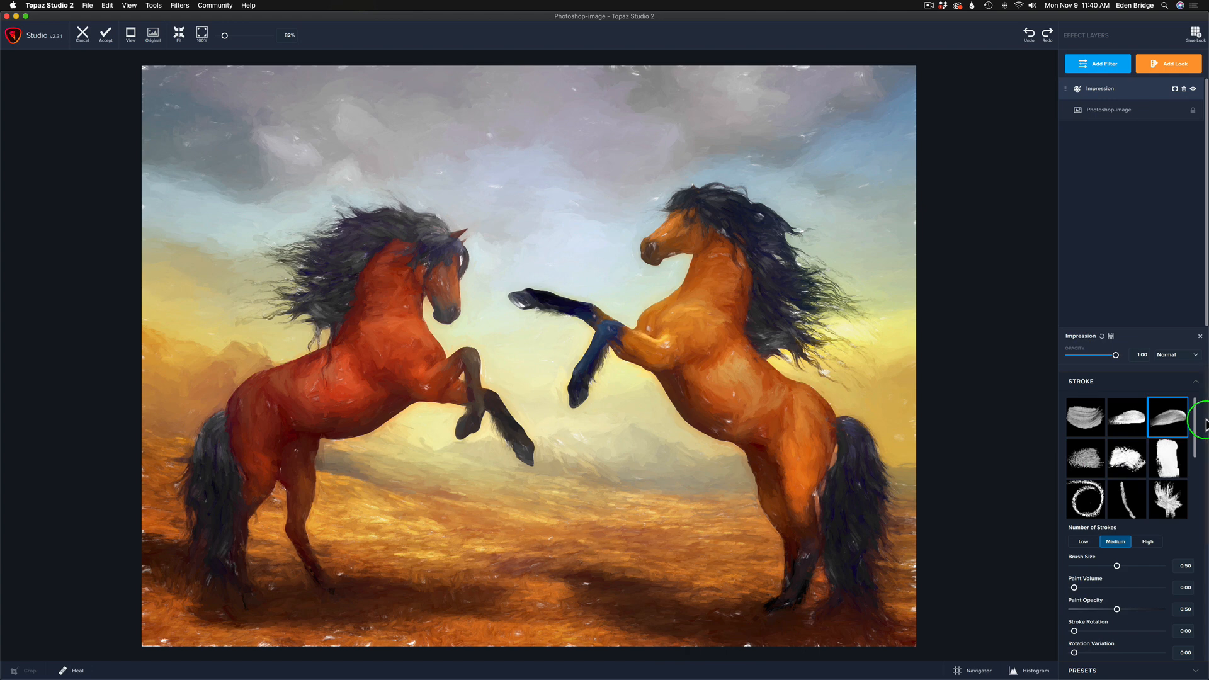
Step: Set the background type in the Impression filter's texture settings to Original
left_click_drag(1206, 423, 1206, 616)
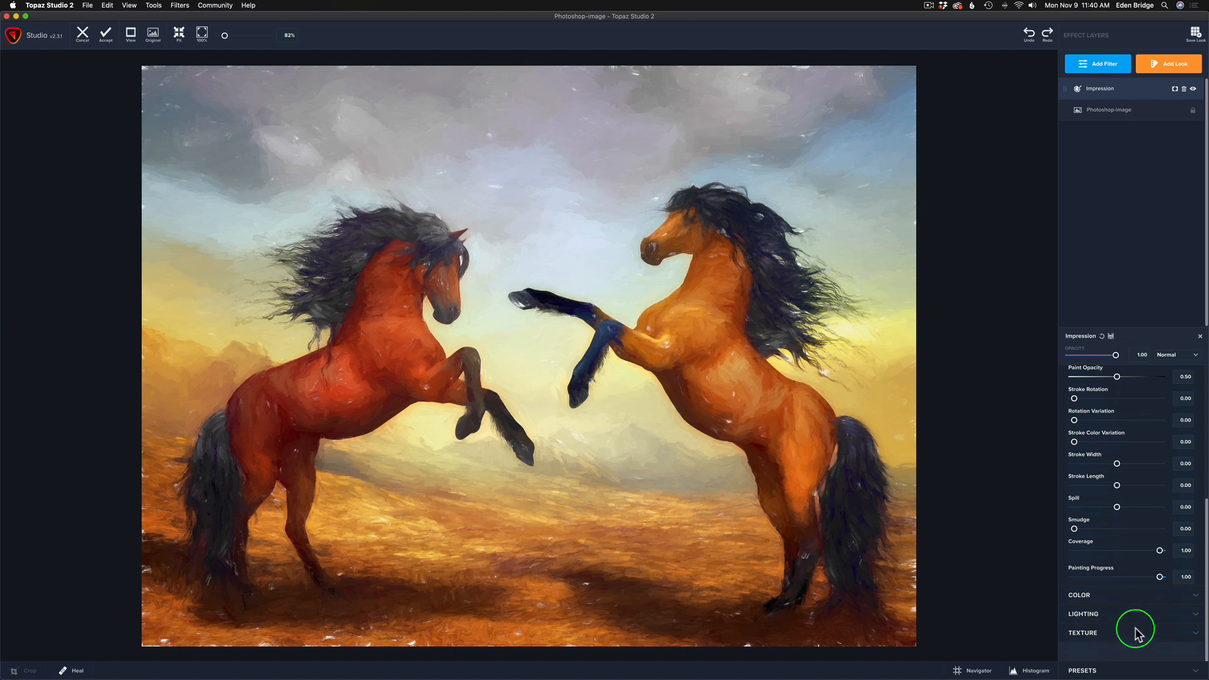
left_click(1184, 633)
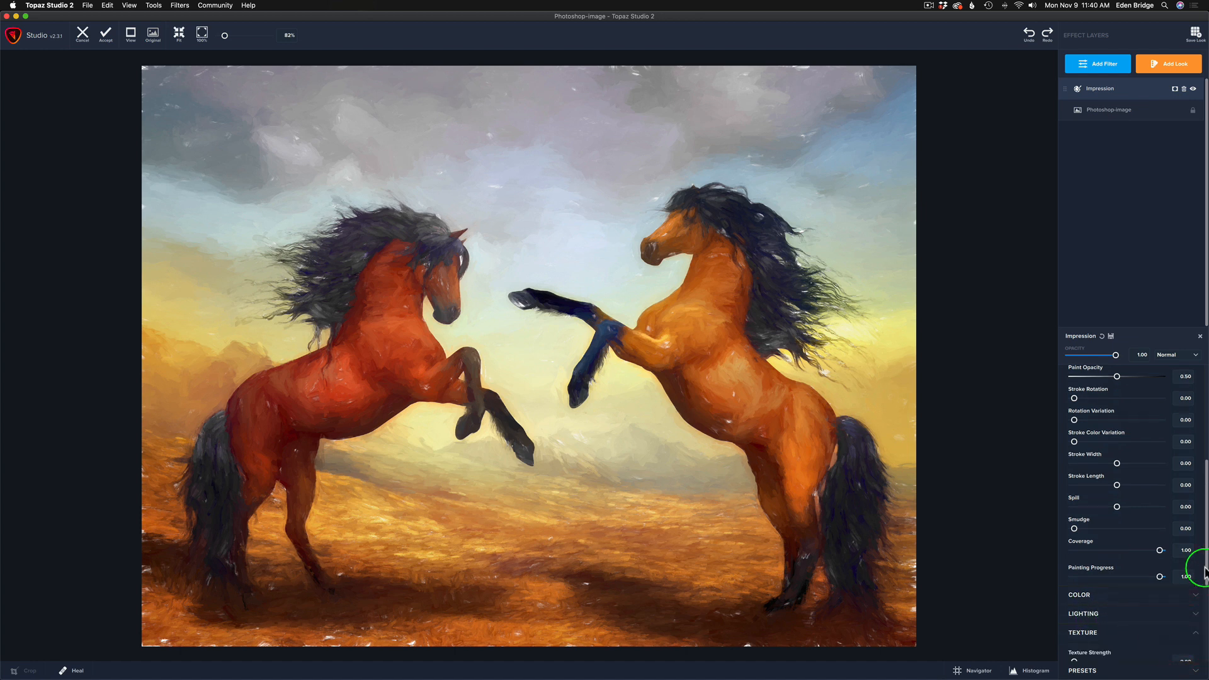
left_click_drag(1206, 570, 1204, 661)
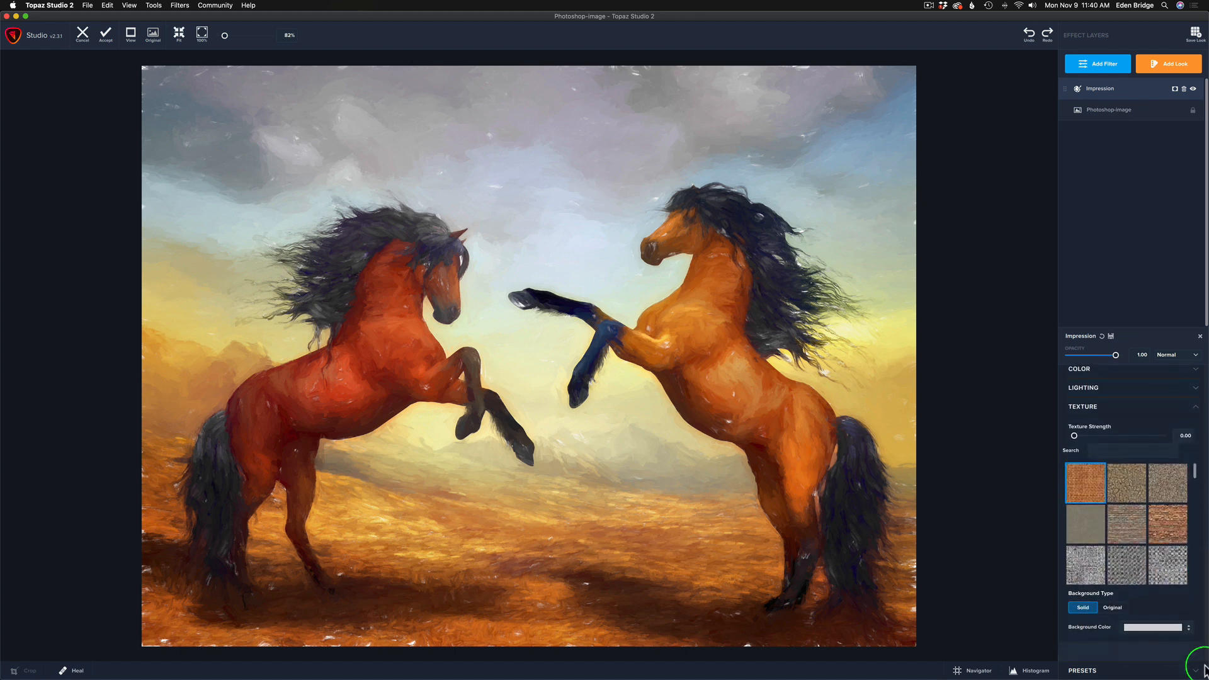
left_click(1113, 608)
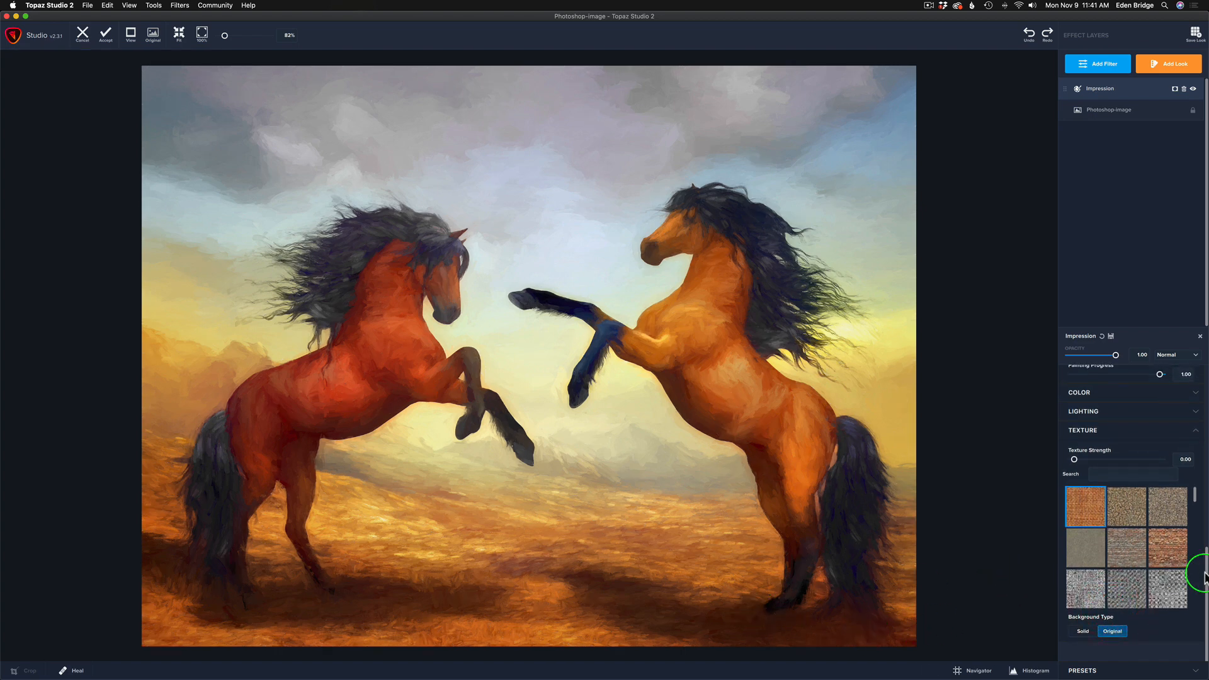
Step: Try the Low and High stroke counts and a brush size of 0.54, returning to Medium strokes and the default brush size
mouse_move(1206, 574)
left_mouse_down()
mouse_move(1206, 376)
mouse_move(1206, 433)
left_mouse_up()
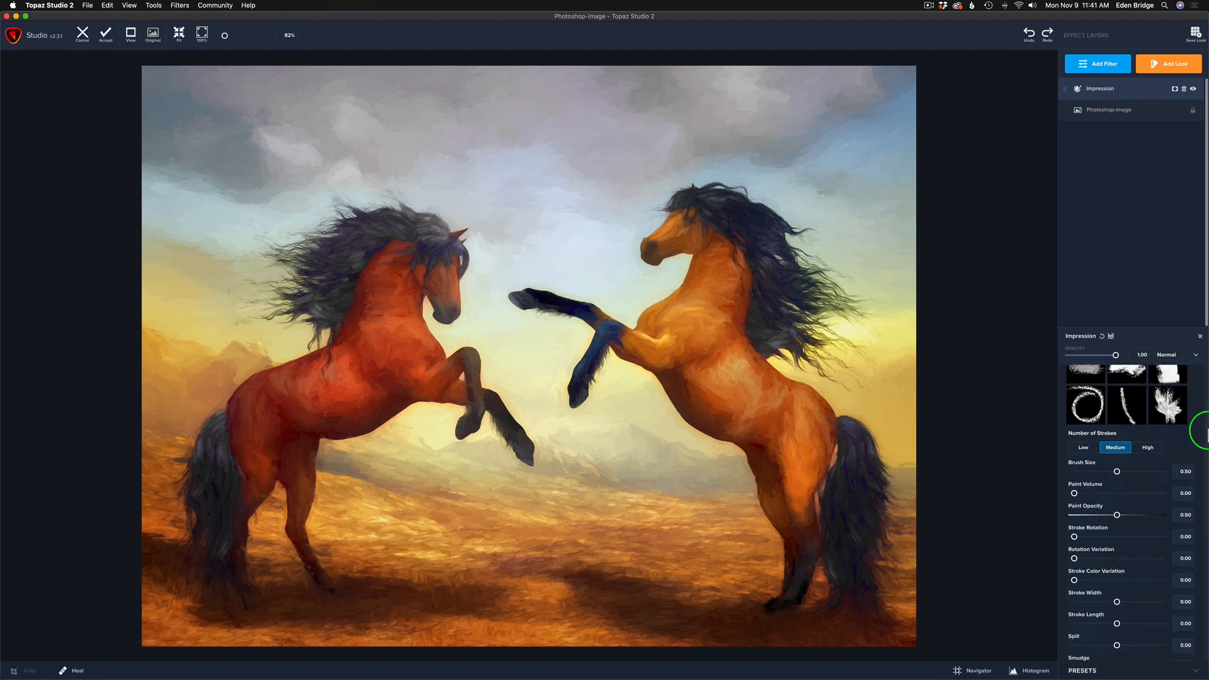
mouse_move(1207, 433)
left_mouse_down()
mouse_move(1206, 396)
mouse_move(1206, 436)
left_mouse_up()
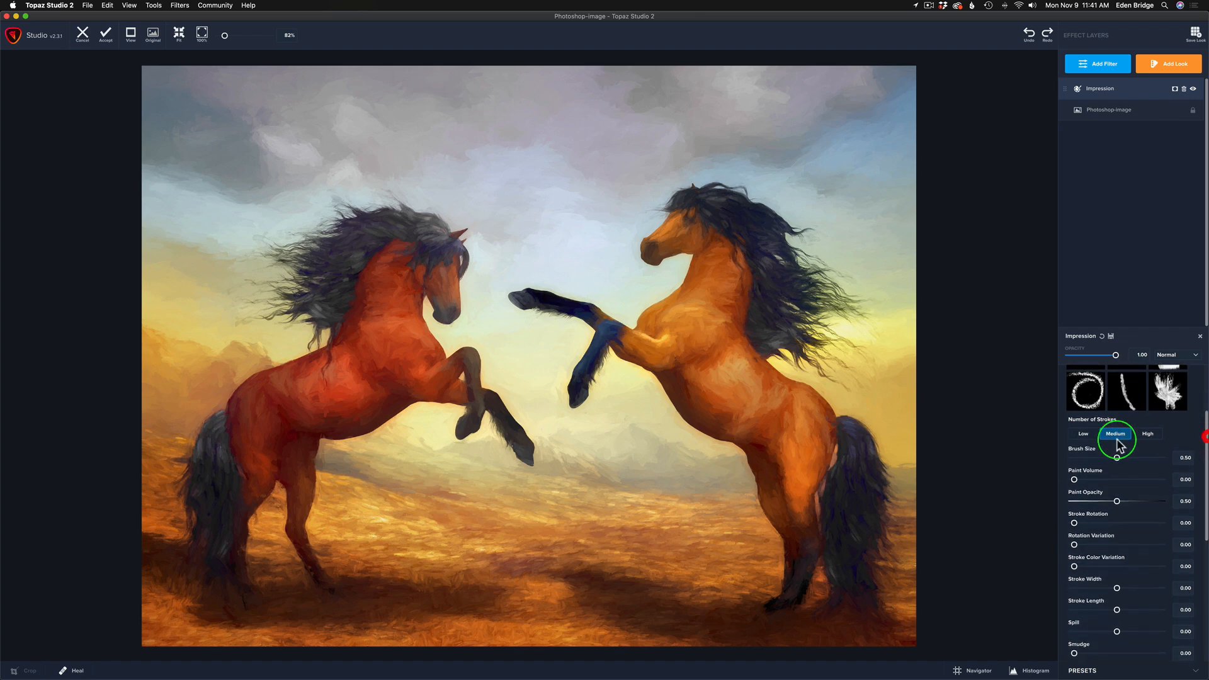
left_click(1084, 435)
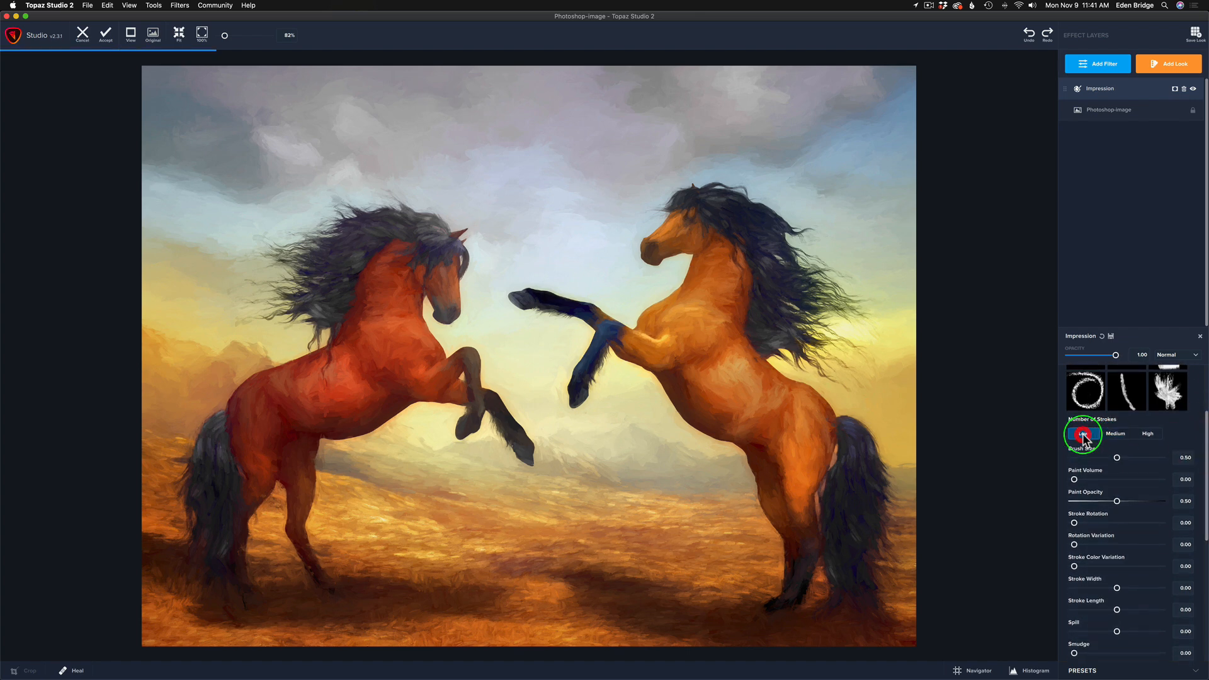
left_click(1111, 434)
left_click(1145, 435)
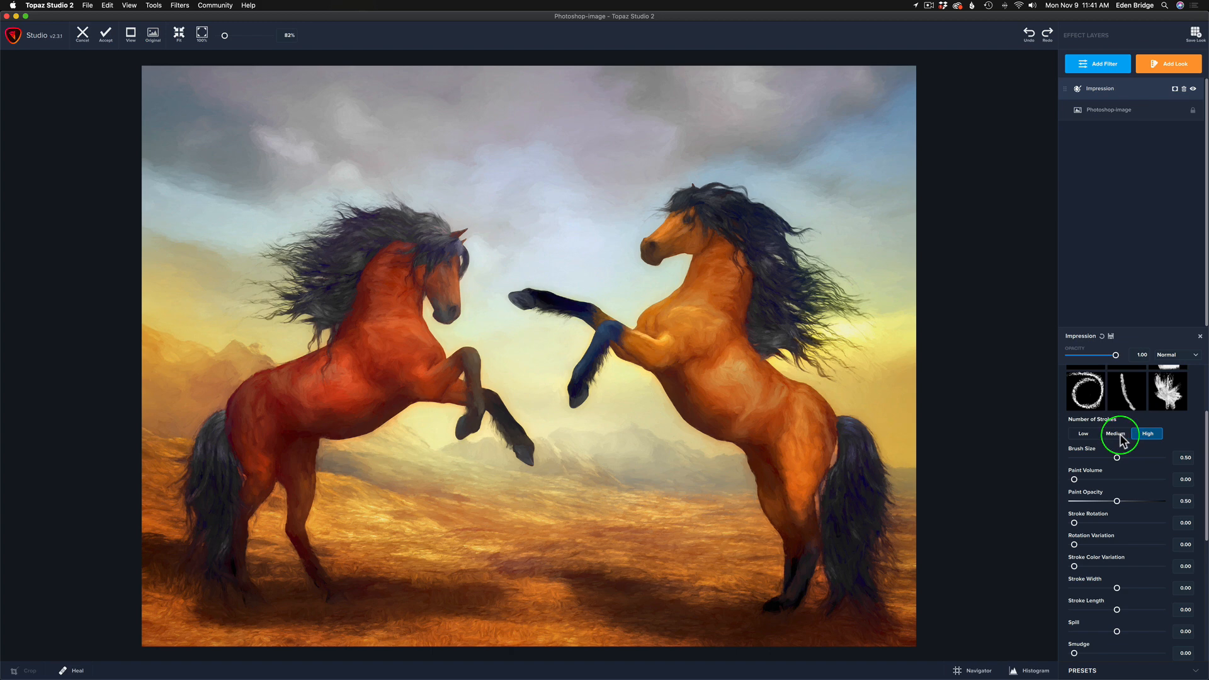
left_click(1116, 435)
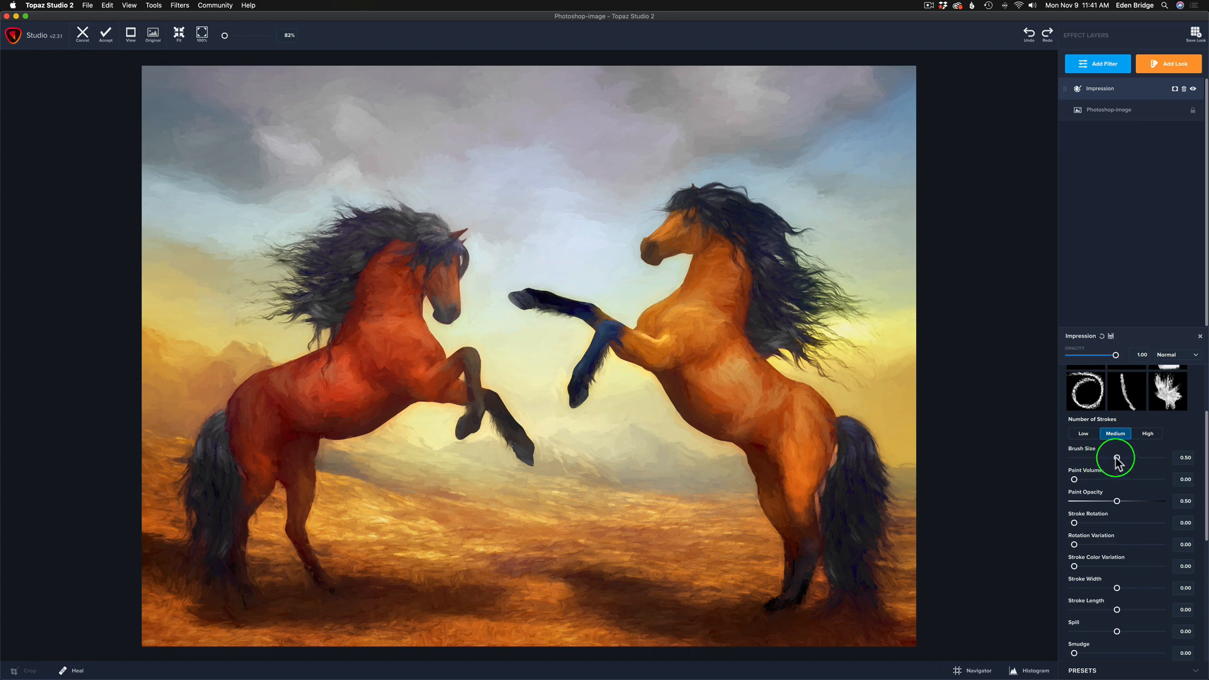
mouse_move(1116, 459)
left_mouse_down()
mouse_move(1148, 459)
mouse_move(1120, 459)
left_mouse_up()
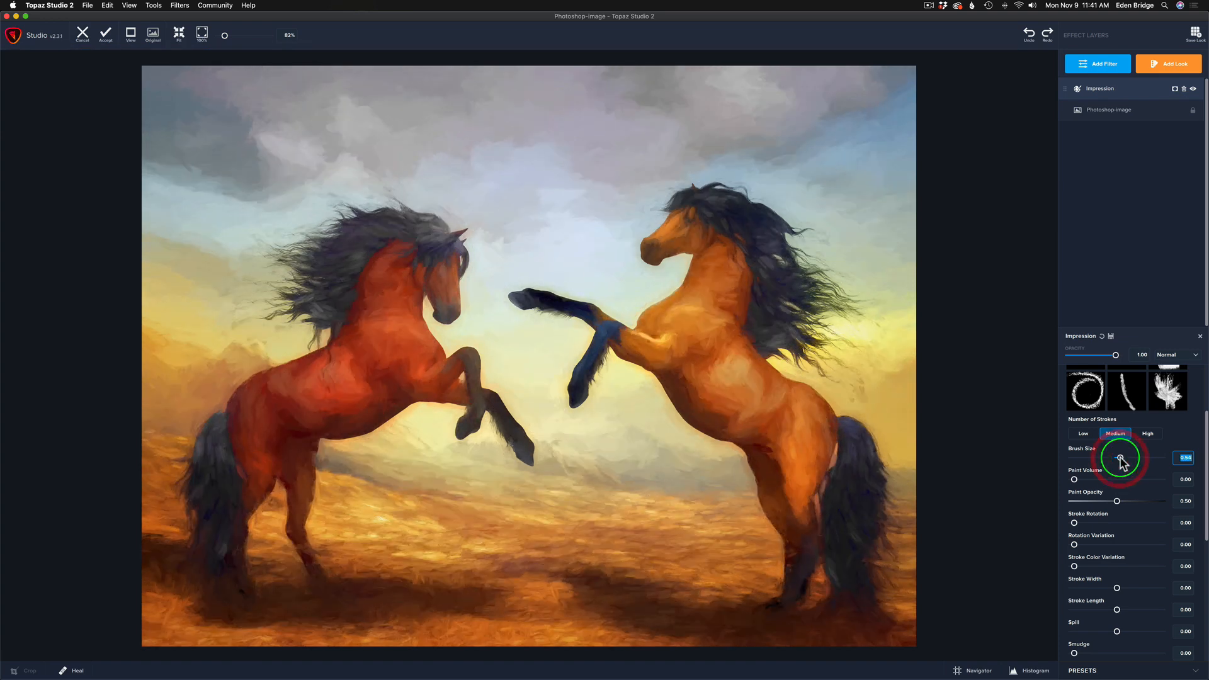
double_click(1082, 449)
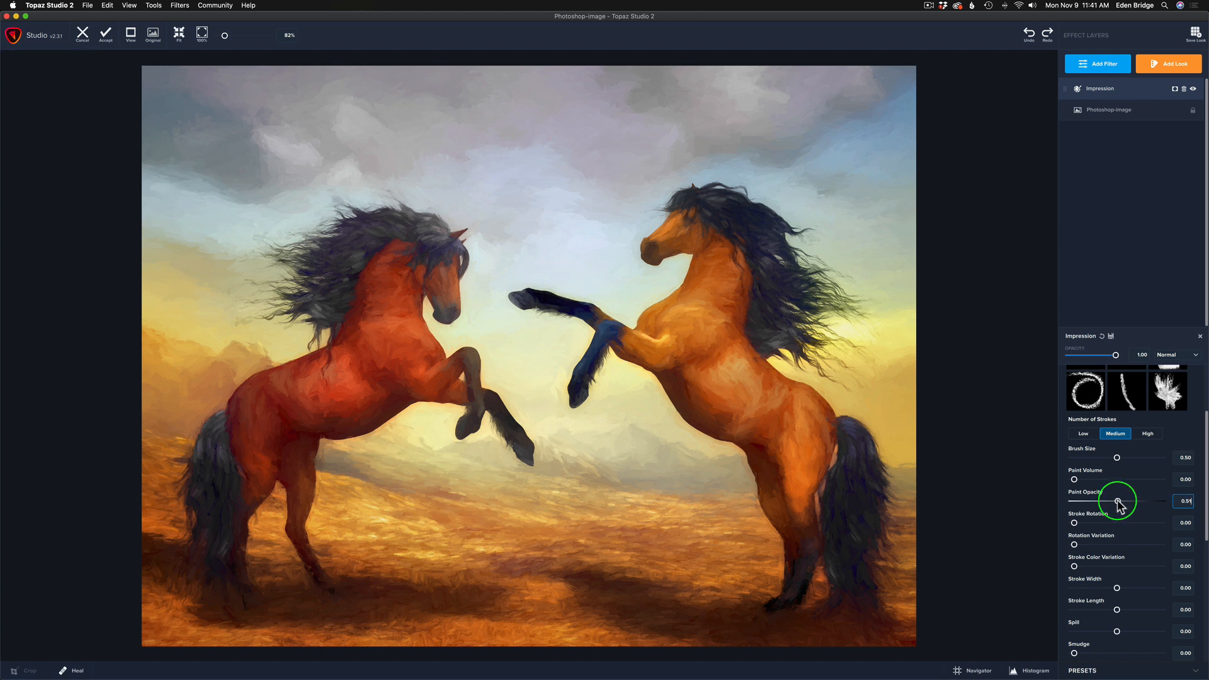
Step: Try lower and maximum Paint Opacity values in the Impression filter and settle on 0.40
mouse_move(1118, 502)
left_mouse_down()
mouse_move(1170, 505)
mouse_move(1089, 507)
mouse_move(1099, 502)
left_mouse_up()
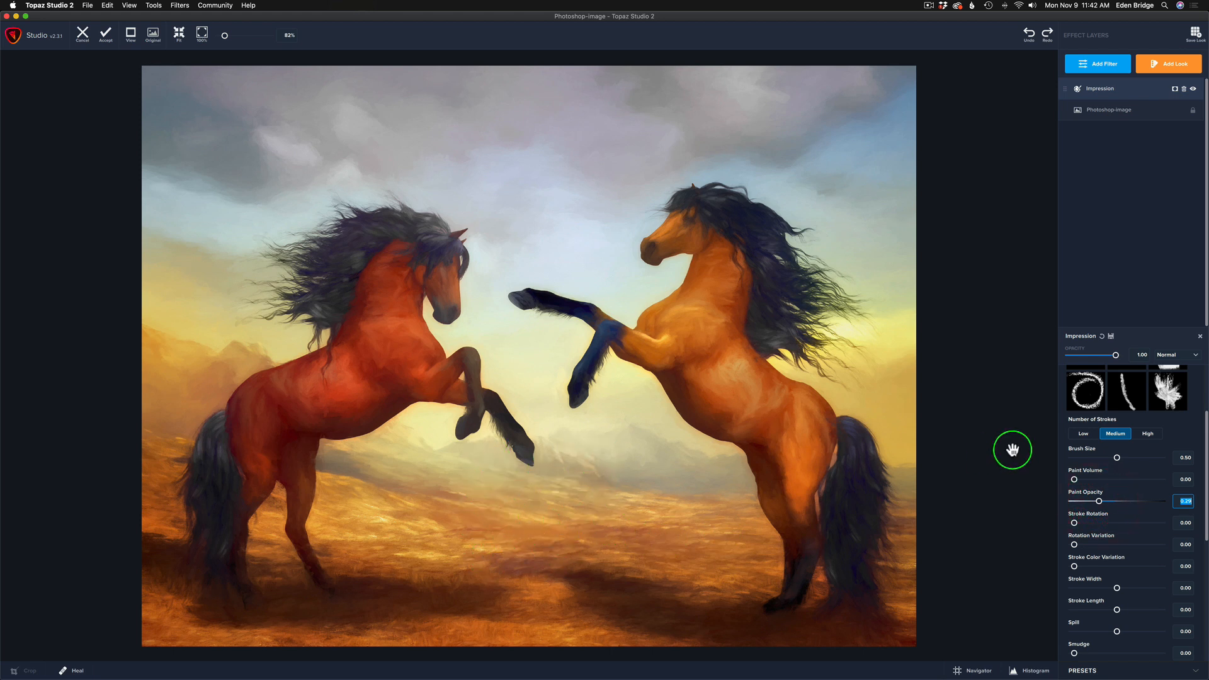
left_click_drag(1098, 502, 1159, 502)
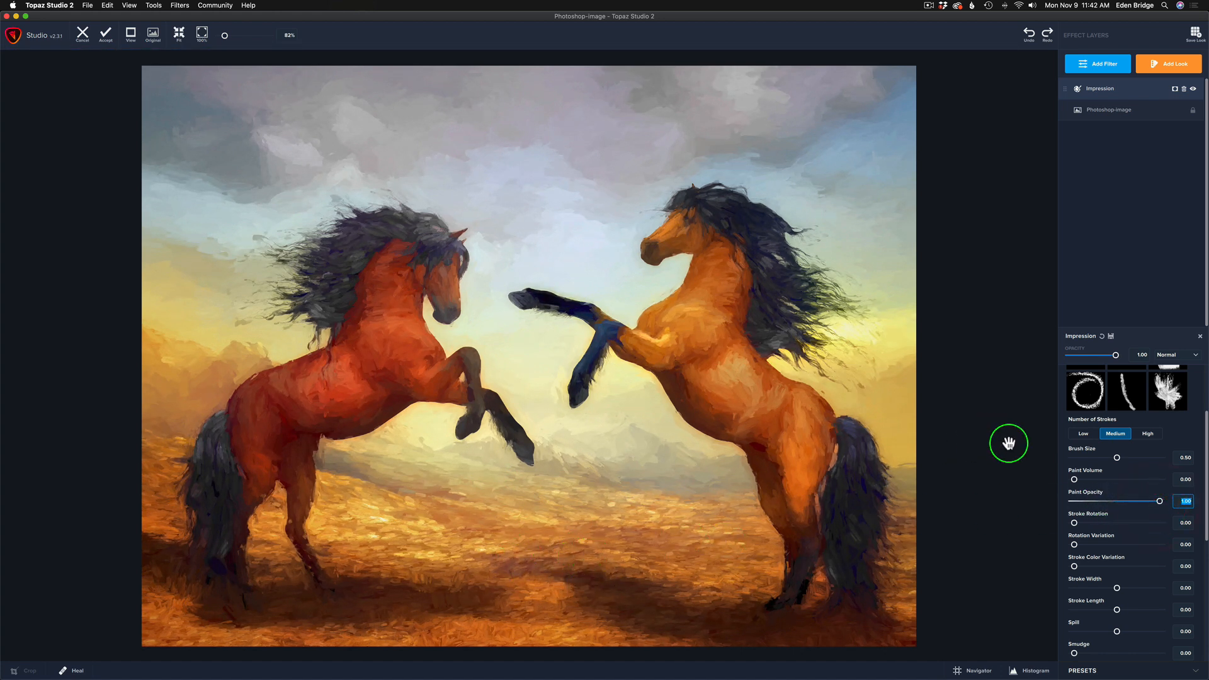
mouse_move(1159, 502)
left_mouse_down()
mouse_move(1094, 502)
mouse_move(1107, 502)
left_mouse_up()
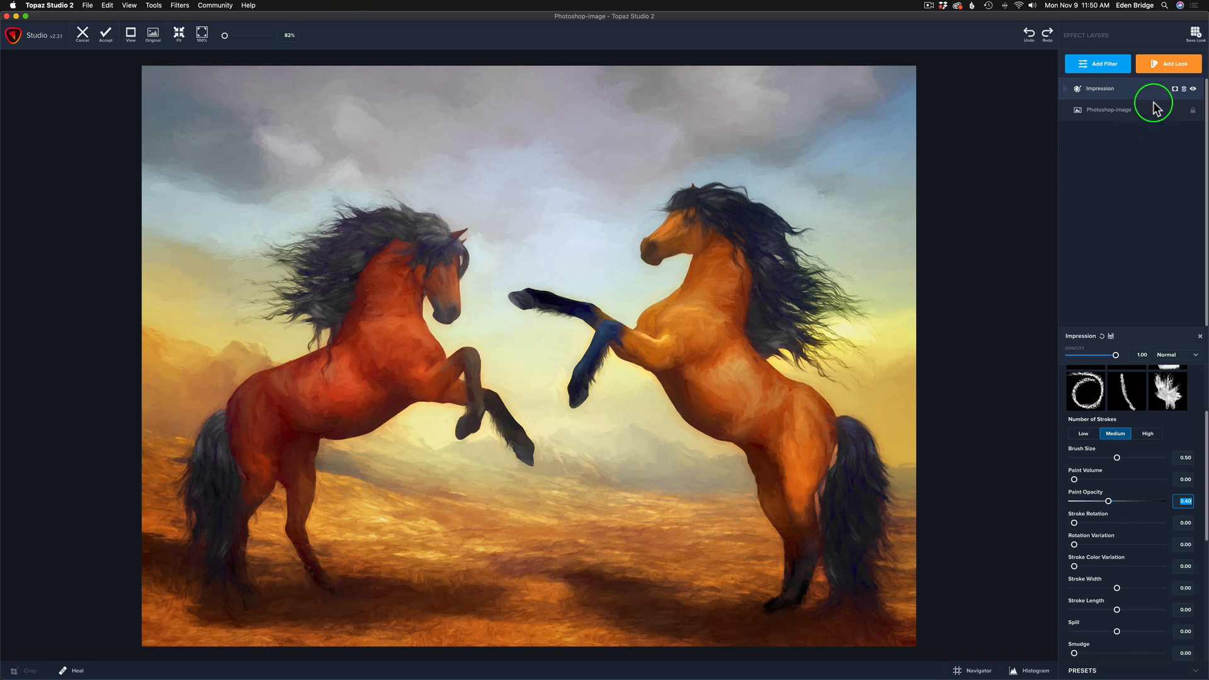
Step: Add a mask to the Impression filter and set its mask brush to transparency 0.43 and radius 0.22
left_click(1175, 90)
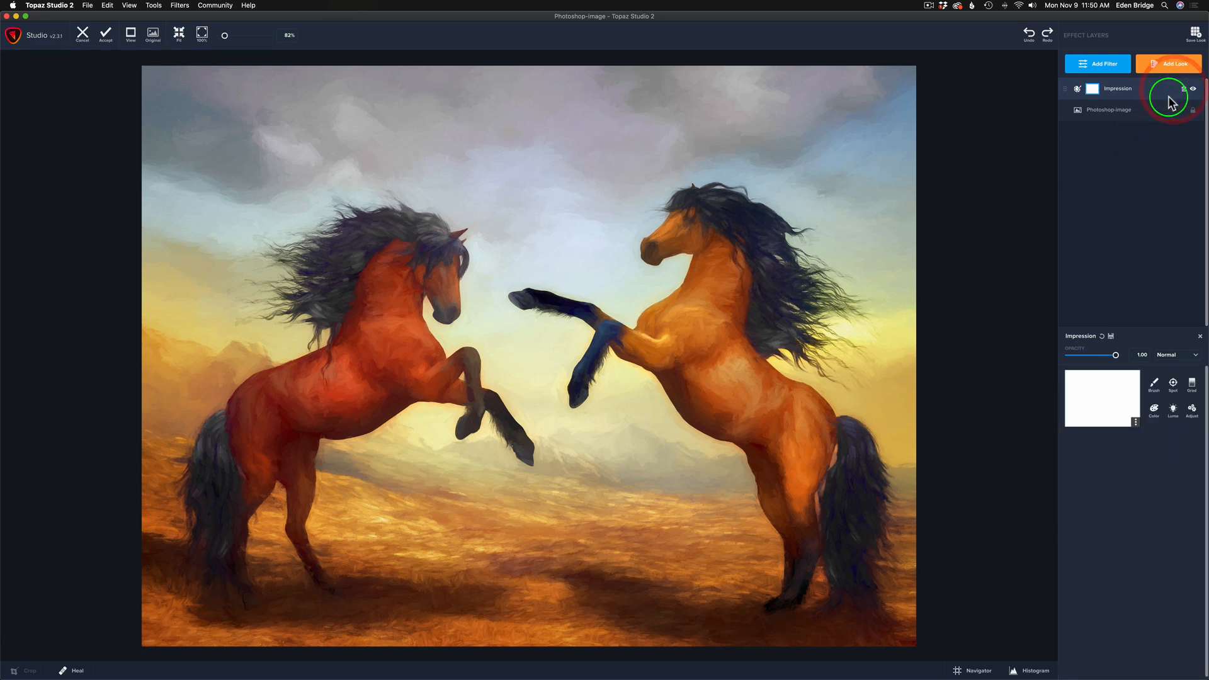
left_click(1153, 384)
left_click_drag(1093, 462, 1122, 463)
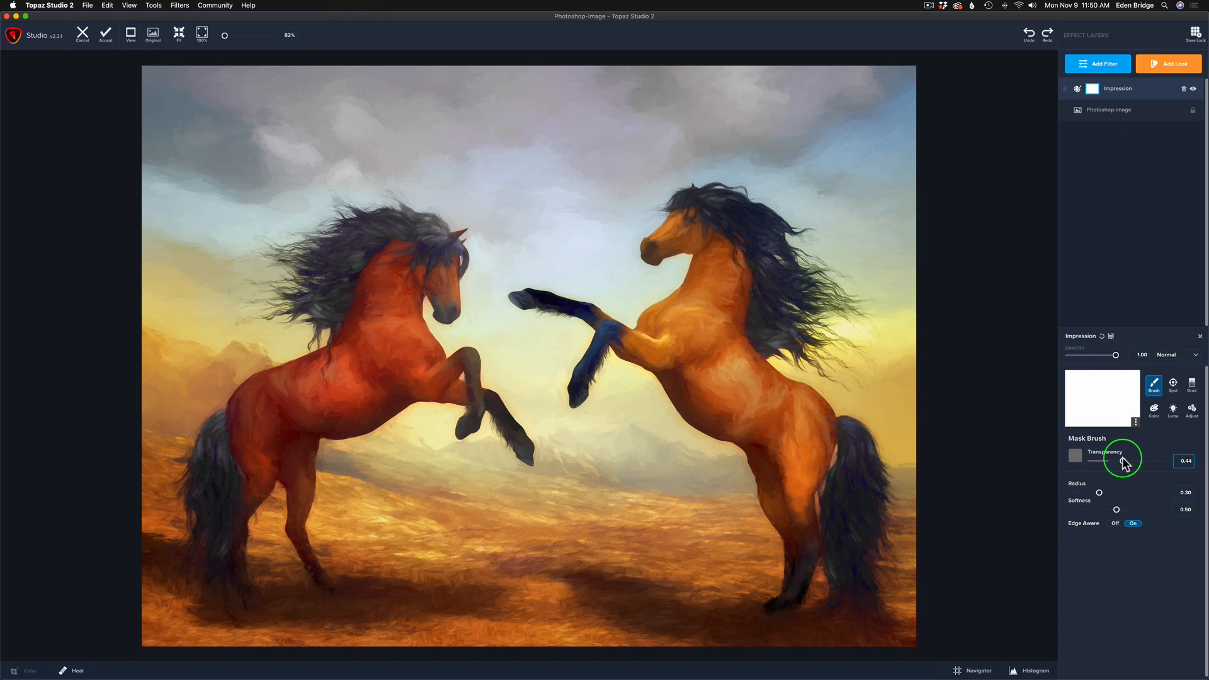
left_click_drag(1125, 464, 1121, 462)
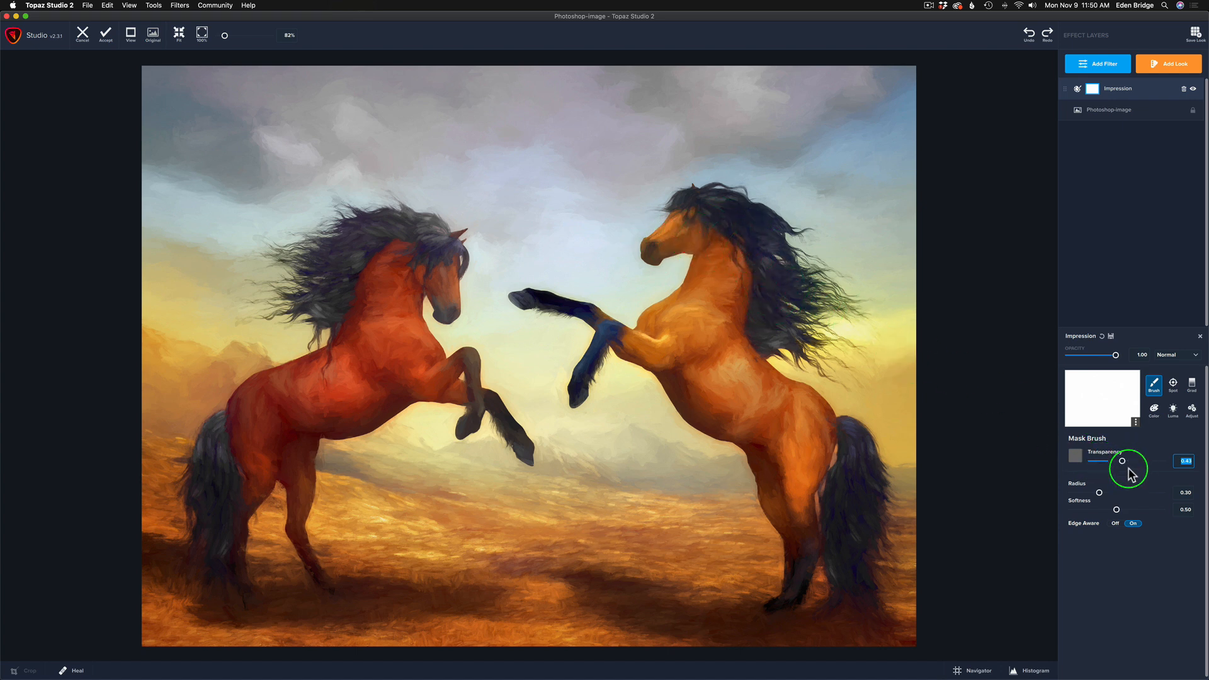
left_click_drag(1101, 492, 1092, 492)
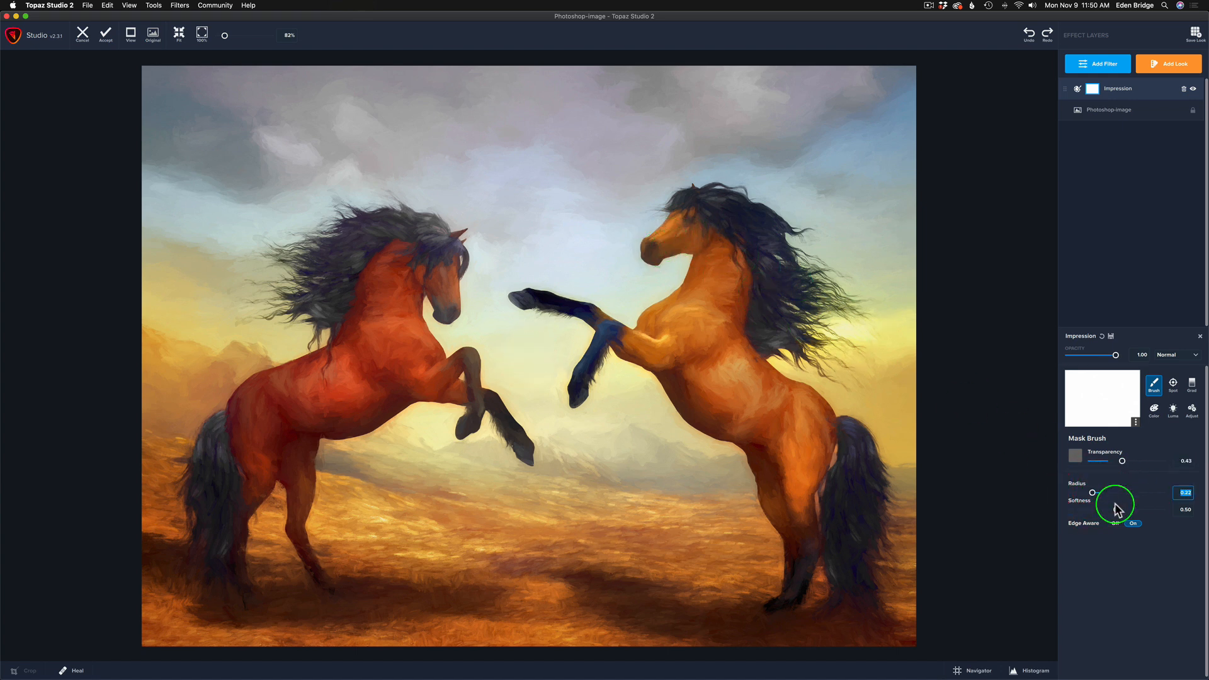
Step: Brush over the manes and tails of both horses in the mask to partially reduce the Impression effect
mouse_move(648, 262)
left_mouse_down()
mouse_move(703, 205)
mouse_move(750, 220)
mouse_move(817, 294)
mouse_move(763, 284)
mouse_move(760, 309)
mouse_move(811, 342)
mouse_move(749, 300)
mouse_move(742, 239)
mouse_move(727, 224)
mouse_move(695, 212)
left_mouse_up()
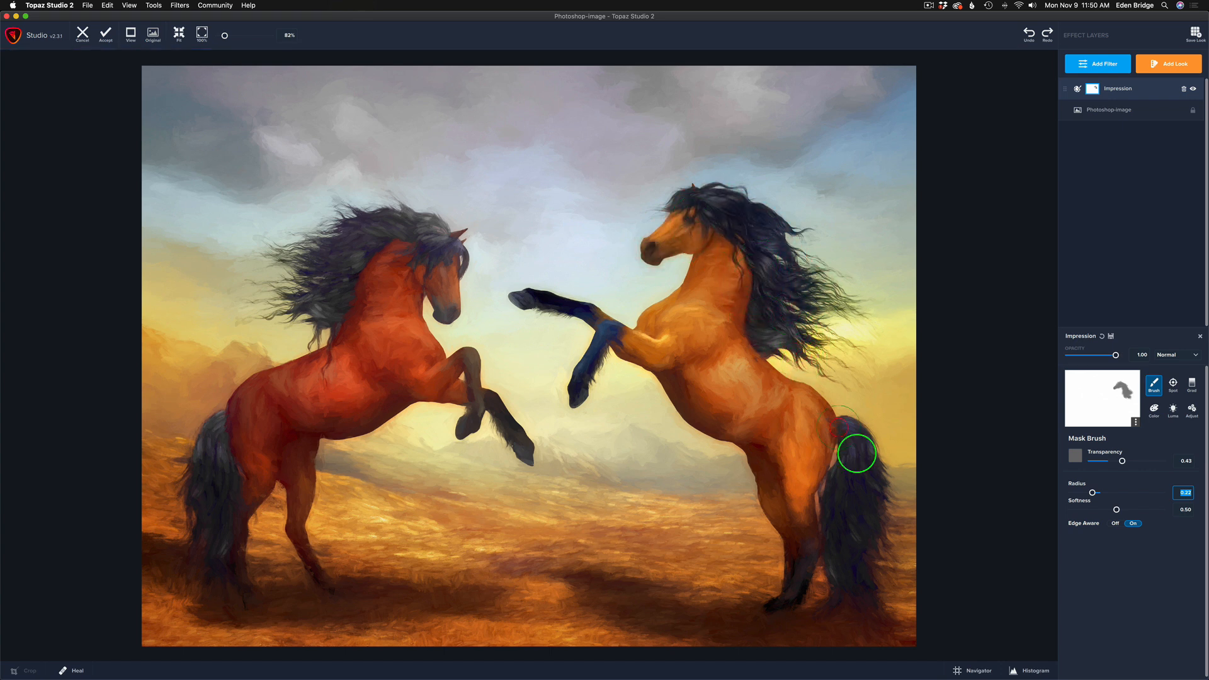
mouse_move(853, 441)
left_mouse_down()
mouse_move(859, 505)
mouse_move(843, 463)
mouse_move(839, 510)
mouse_move(850, 580)
mouse_move(863, 497)
mouse_move(850, 575)
left_mouse_up()
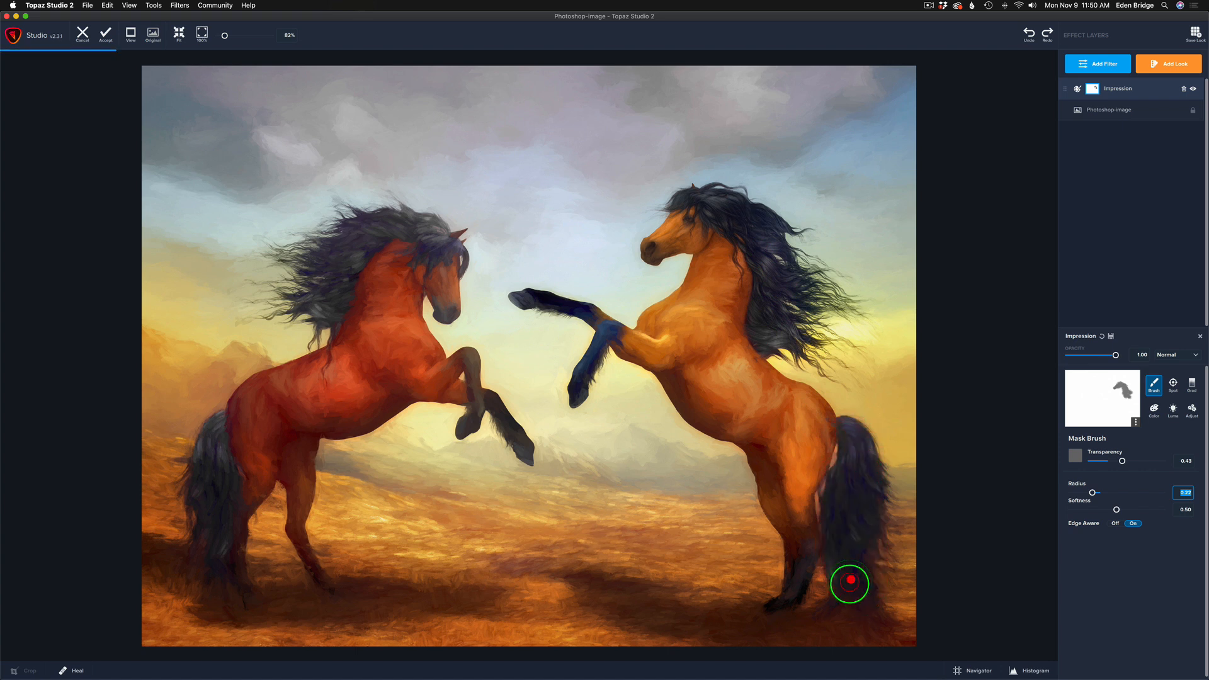
mouse_move(446, 267)
left_mouse_down()
mouse_move(446, 309)
mouse_move(447, 242)
mouse_move(422, 229)
mouse_move(359, 232)
mouse_move(313, 264)
mouse_move(302, 308)
mouse_move(372, 246)
mouse_move(399, 237)
mouse_move(444, 265)
left_mouse_up()
mouse_move(206, 432)
left_mouse_down()
mouse_move(199, 485)
mouse_move(213, 462)
mouse_move(219, 488)
mouse_move(217, 569)
mouse_move(204, 500)
mouse_move(220, 573)
mouse_move(206, 512)
mouse_move(216, 434)
left_mouse_up()
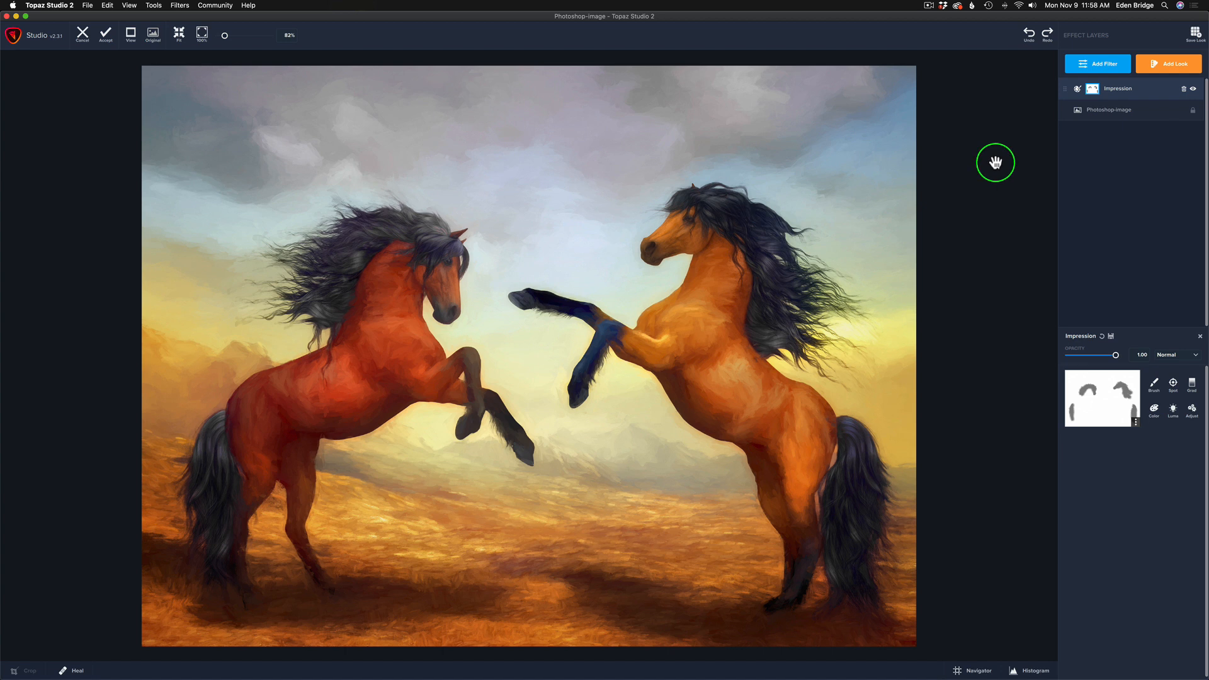
Step: Add a Precision Contrast filter with Micro contrast 0.53 and Low contrast 0.22, testing Medium contrast and resetting it
left_click(1107, 71)
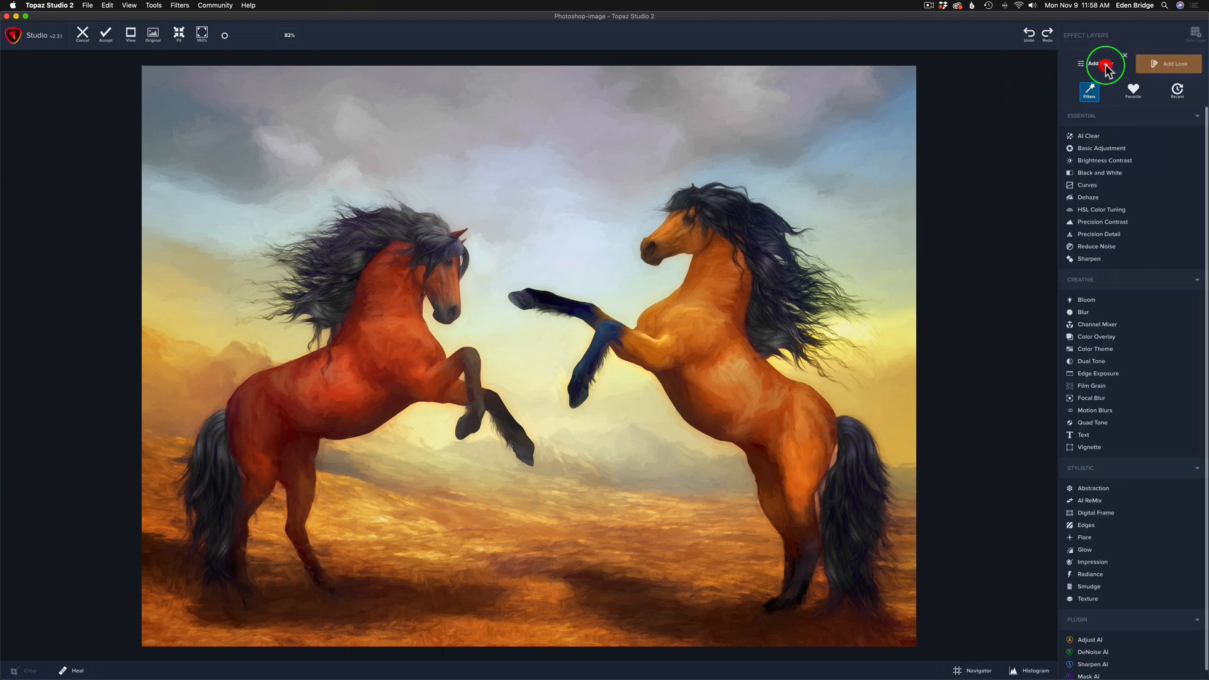
left_click(1120, 224)
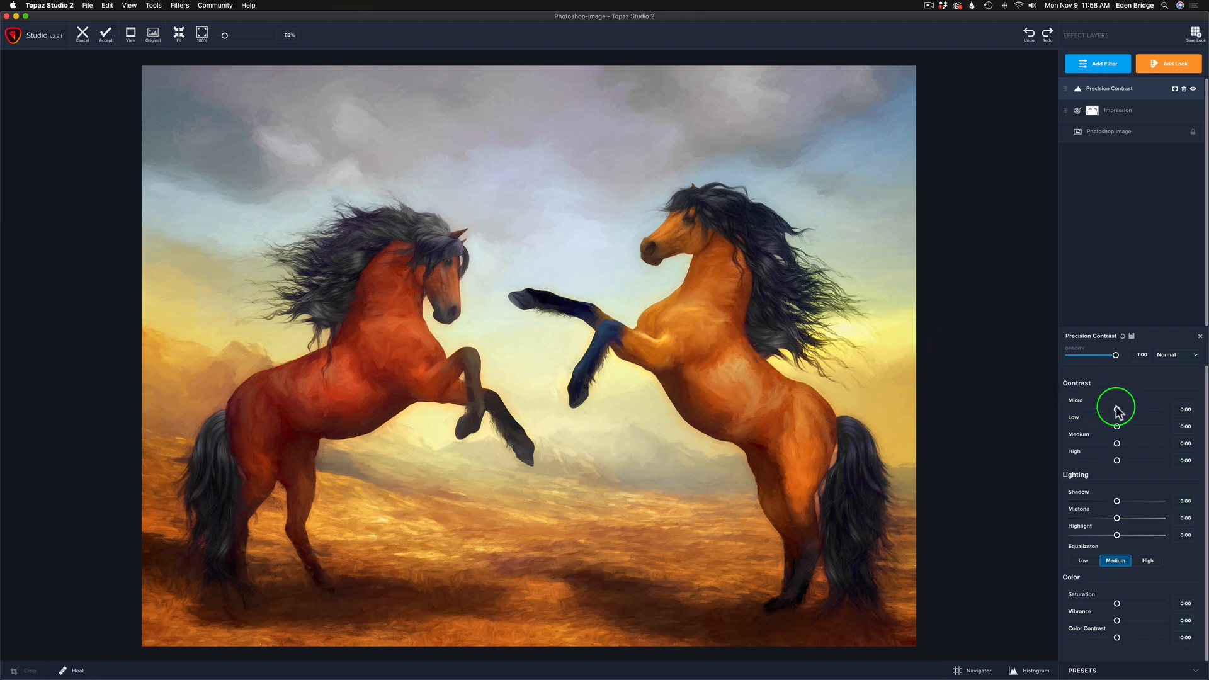
left_click_drag(1116, 412, 1141, 411)
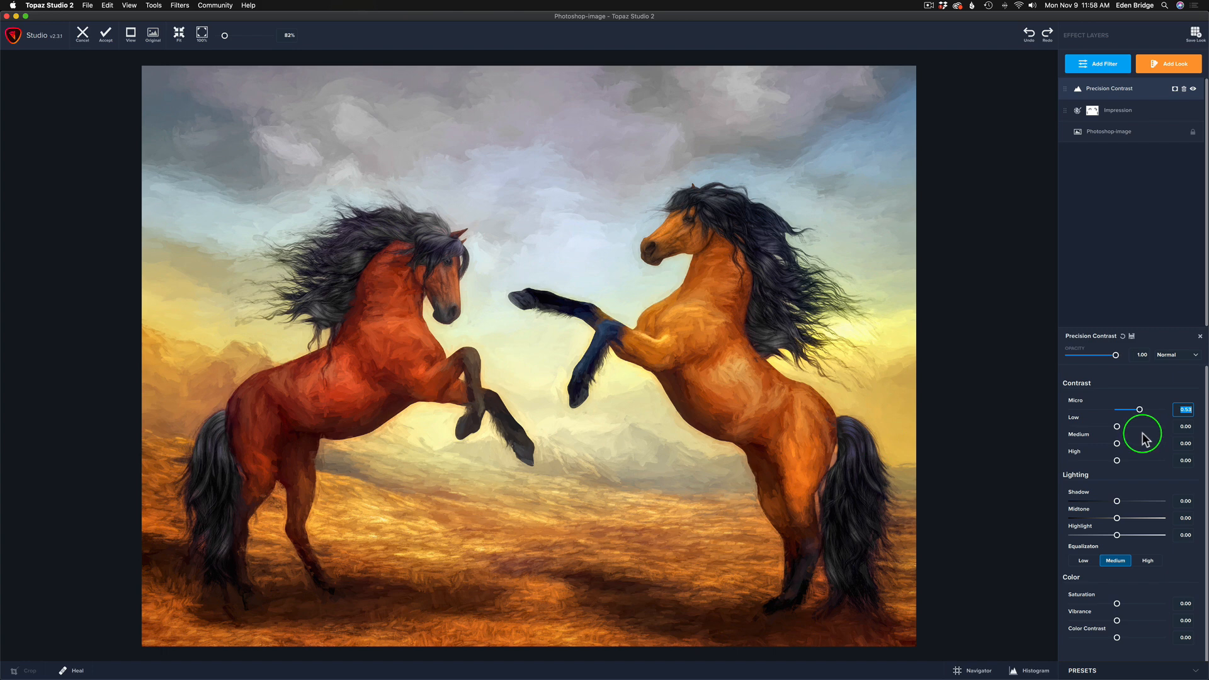
left_click_drag(1117, 427, 1126, 429)
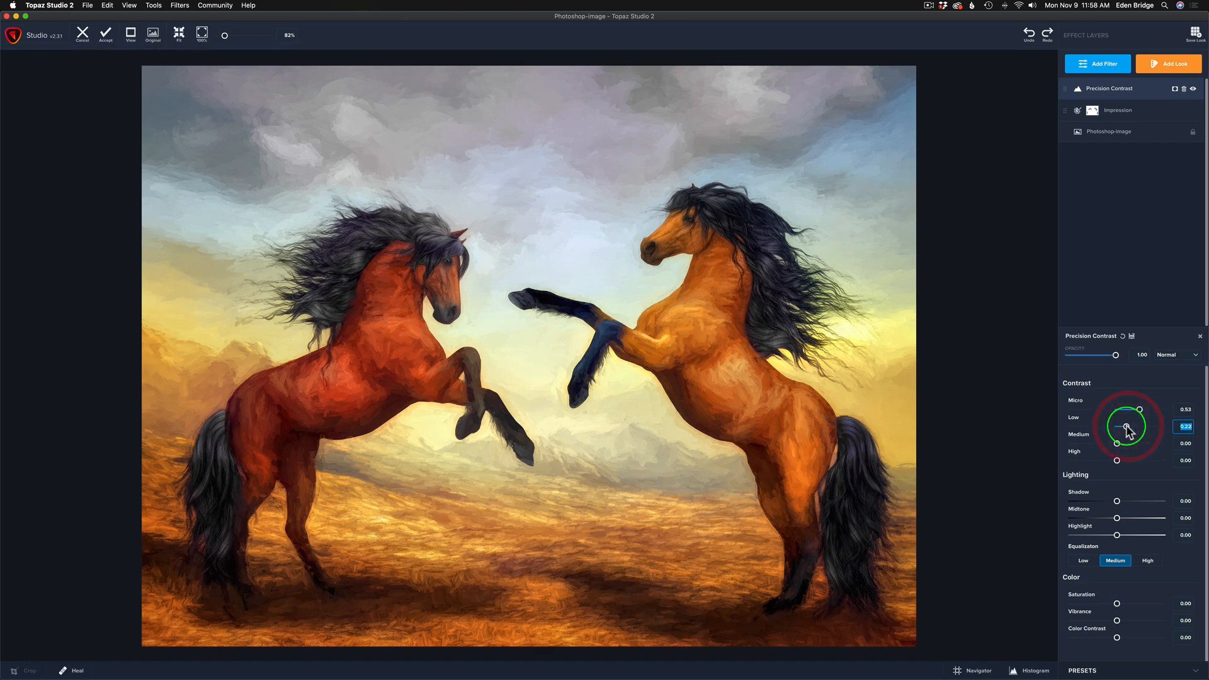
left_click_drag(1118, 444, 1154, 445)
double_click(1080, 435)
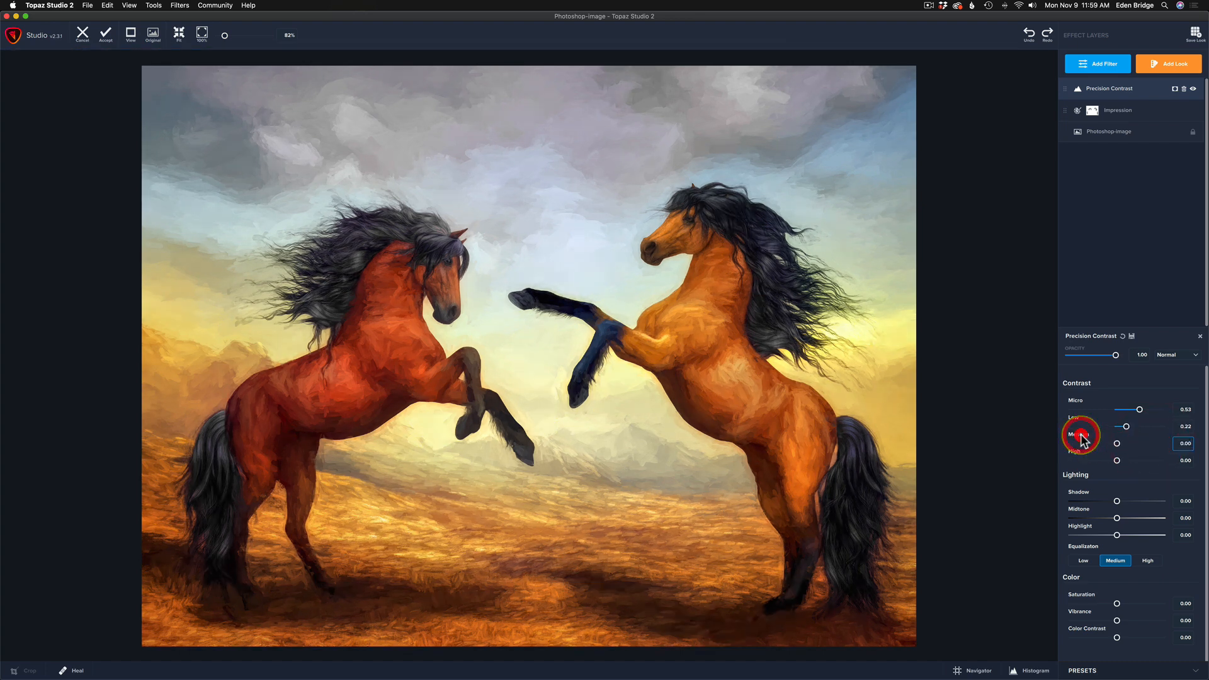
Step: Try different High contrast values, set it to -0.20, and compare the image with and without the Precision Contrast filter
left_click_drag(1117, 460, 1144, 462)
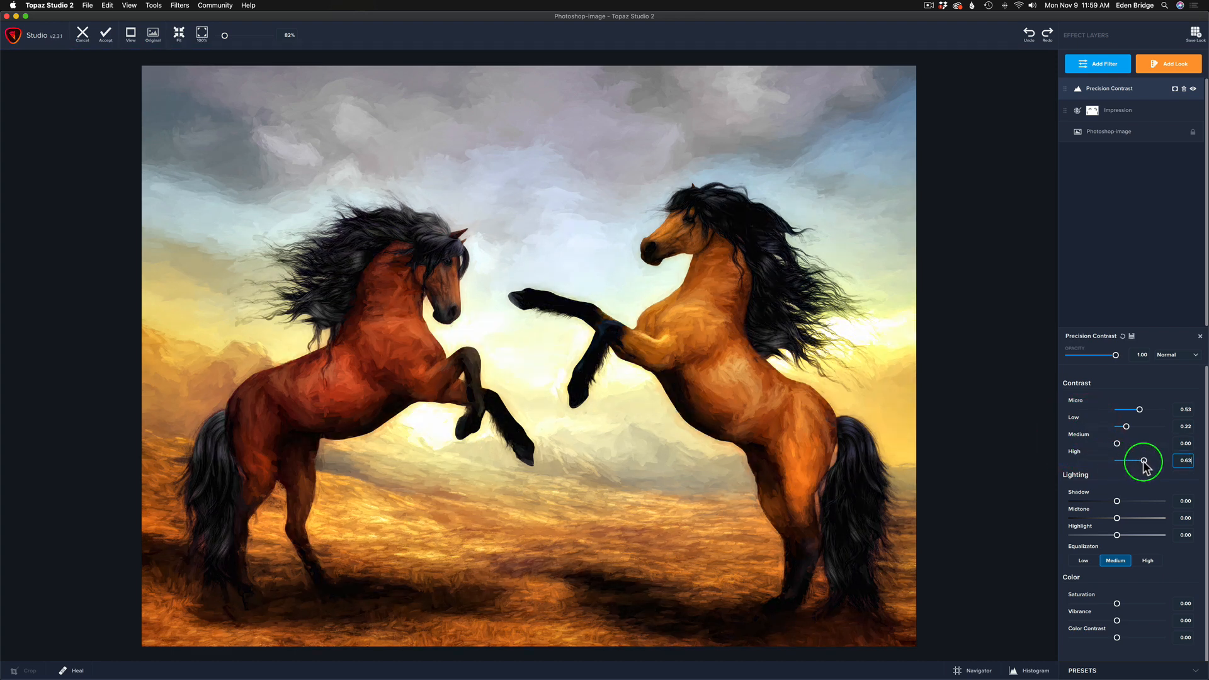
left_click_drag(1143, 463, 1105, 466)
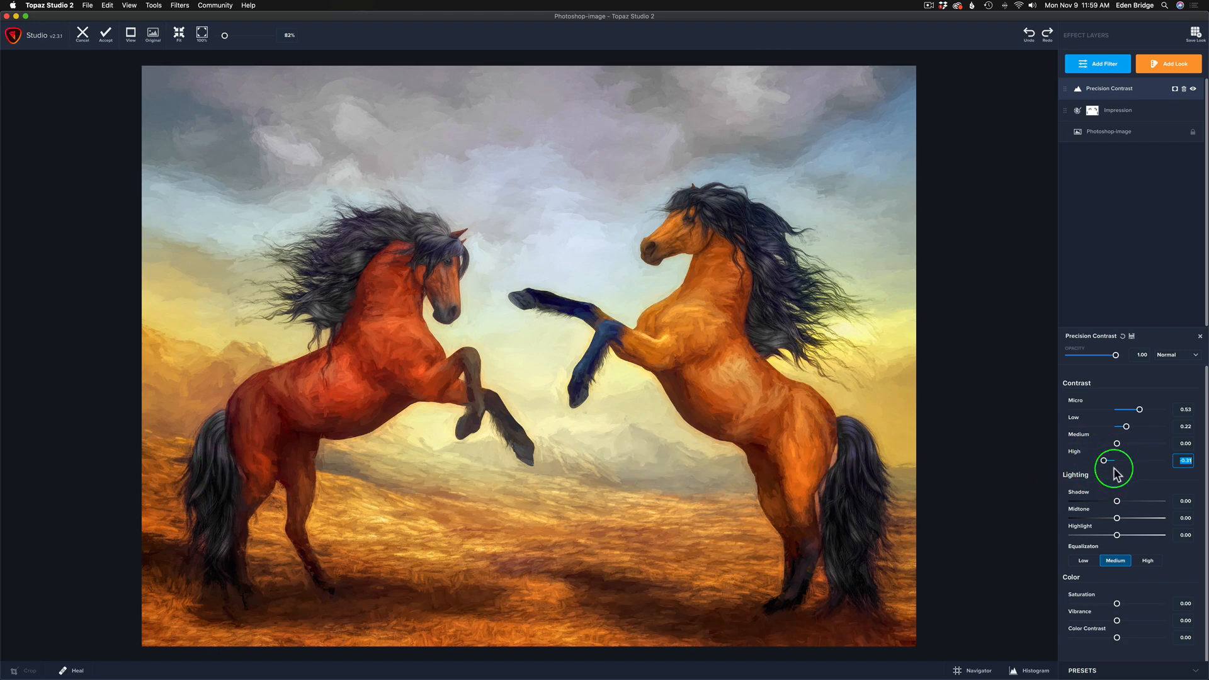
left_click_drag(1104, 462, 1110, 461)
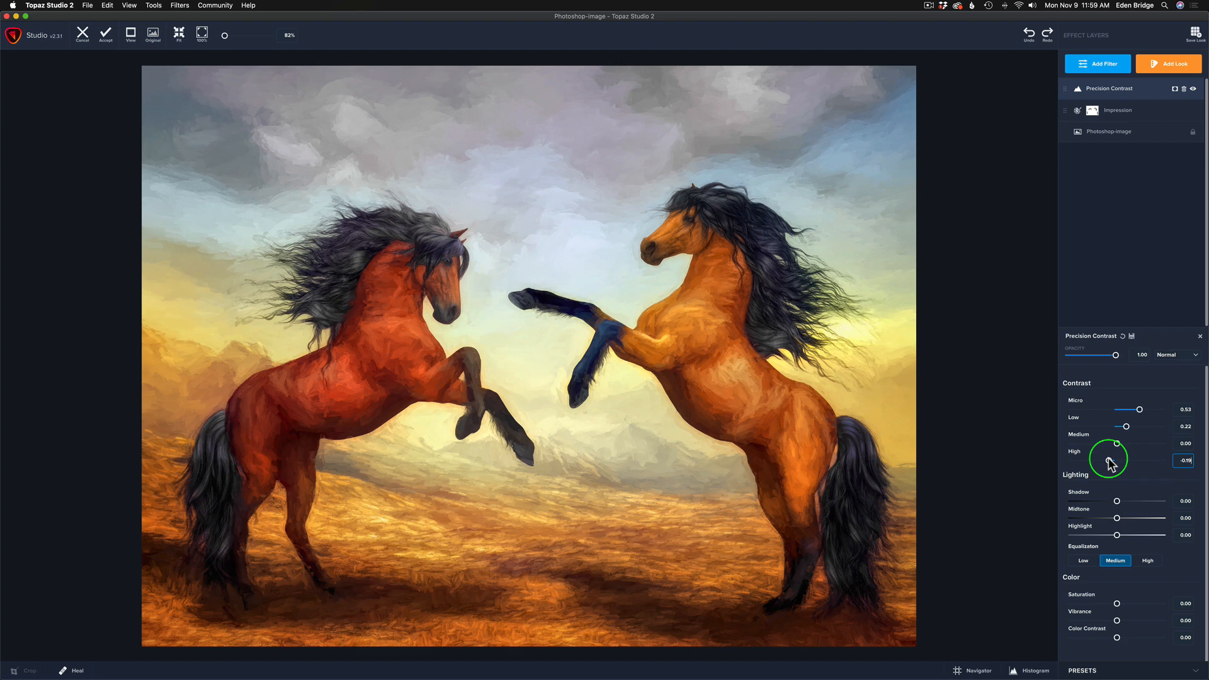
left_click_drag(1110, 461, 1109, 461)
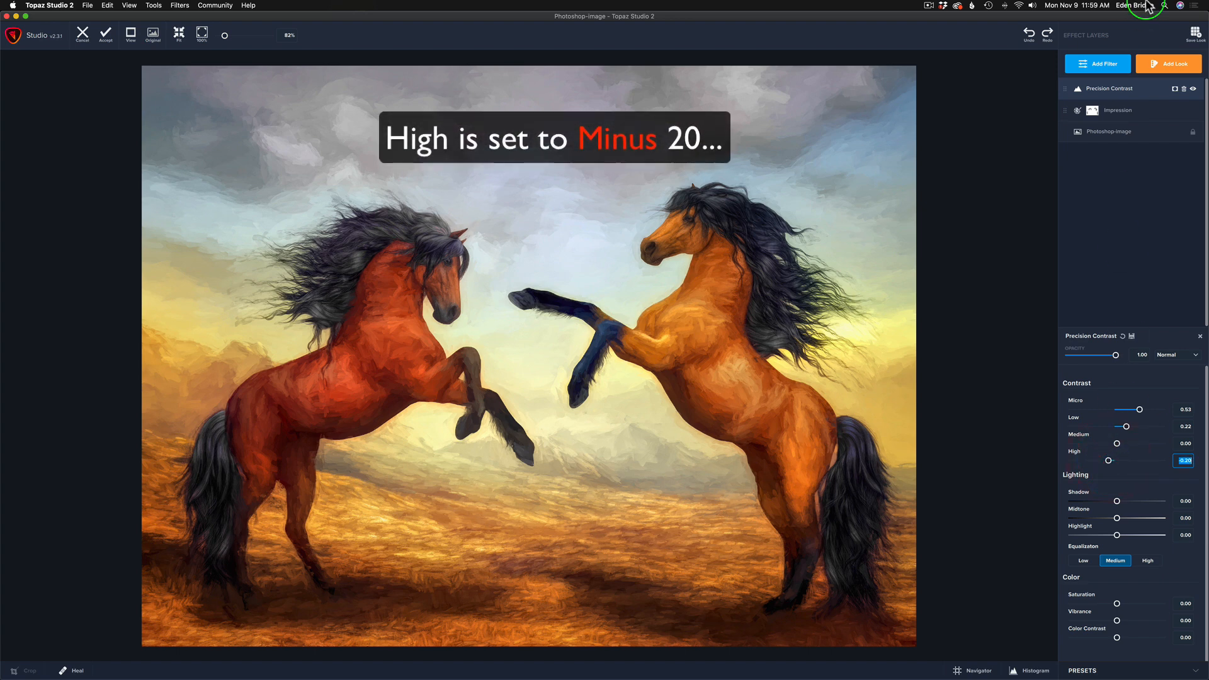
left_click(1193, 90)
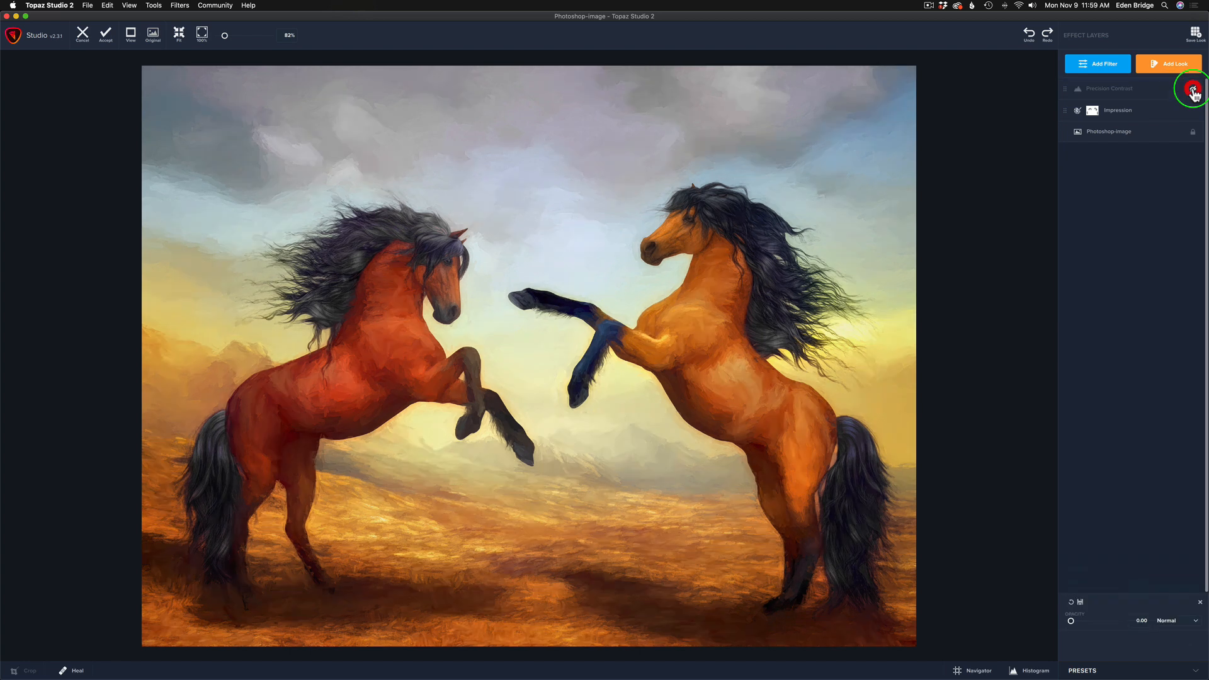
left_click(1194, 91)
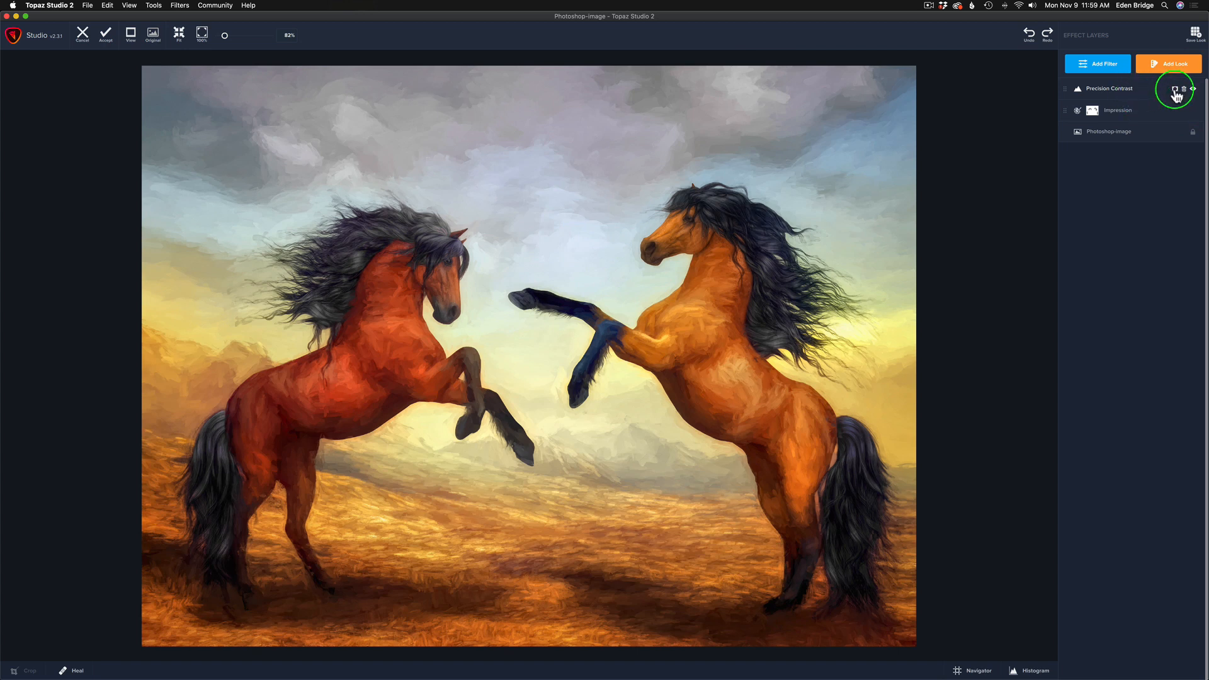
Step: Add a mask to the Precision Contrast filter and make it fully black to hide the effect
left_click(1175, 90)
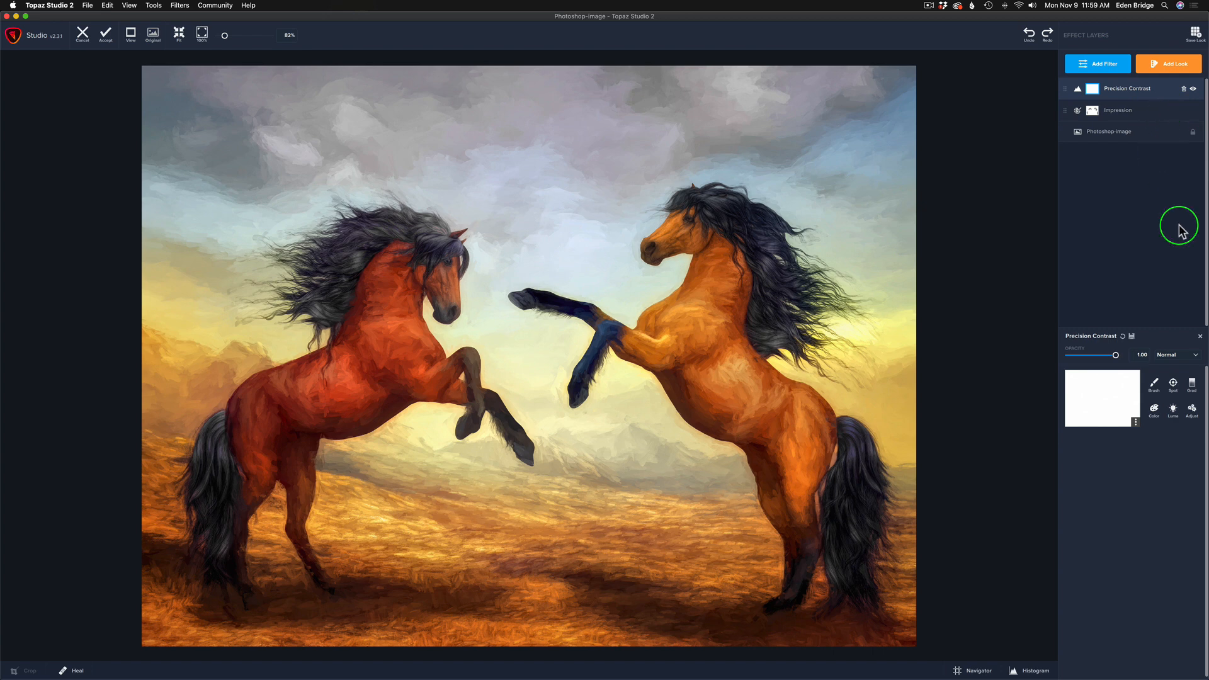
left_click(1137, 424)
left_click(1125, 474)
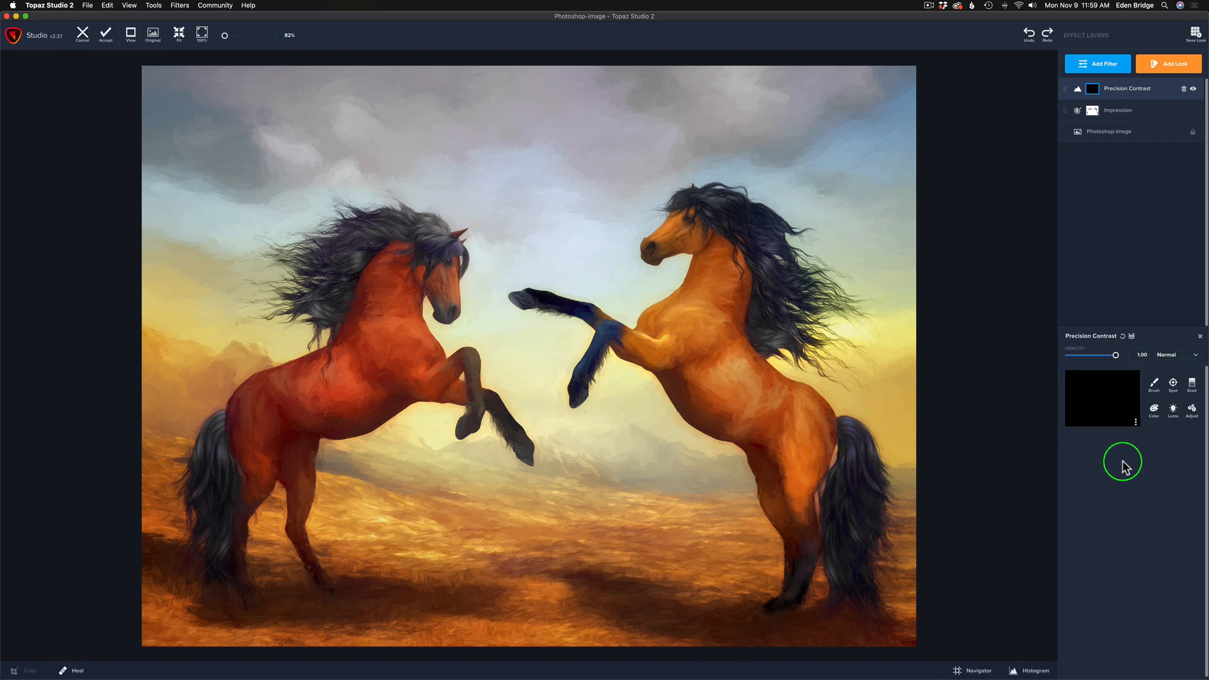
Step: Set up a white mask brush for the Precision Contrast filter with transparency 1.00 and radius 0.26
left_click(1154, 387)
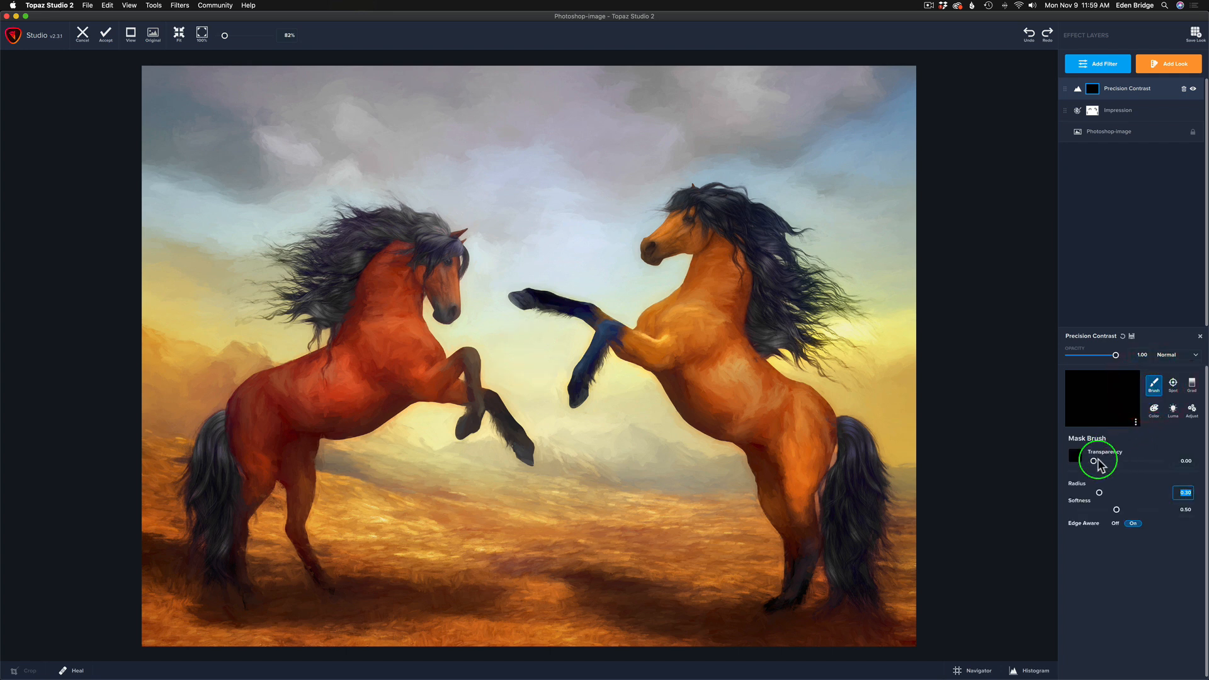
left_click_drag(1096, 464, 1165, 464)
left_click(1076, 458)
left_click_drag(1089, 488, 1096, 490)
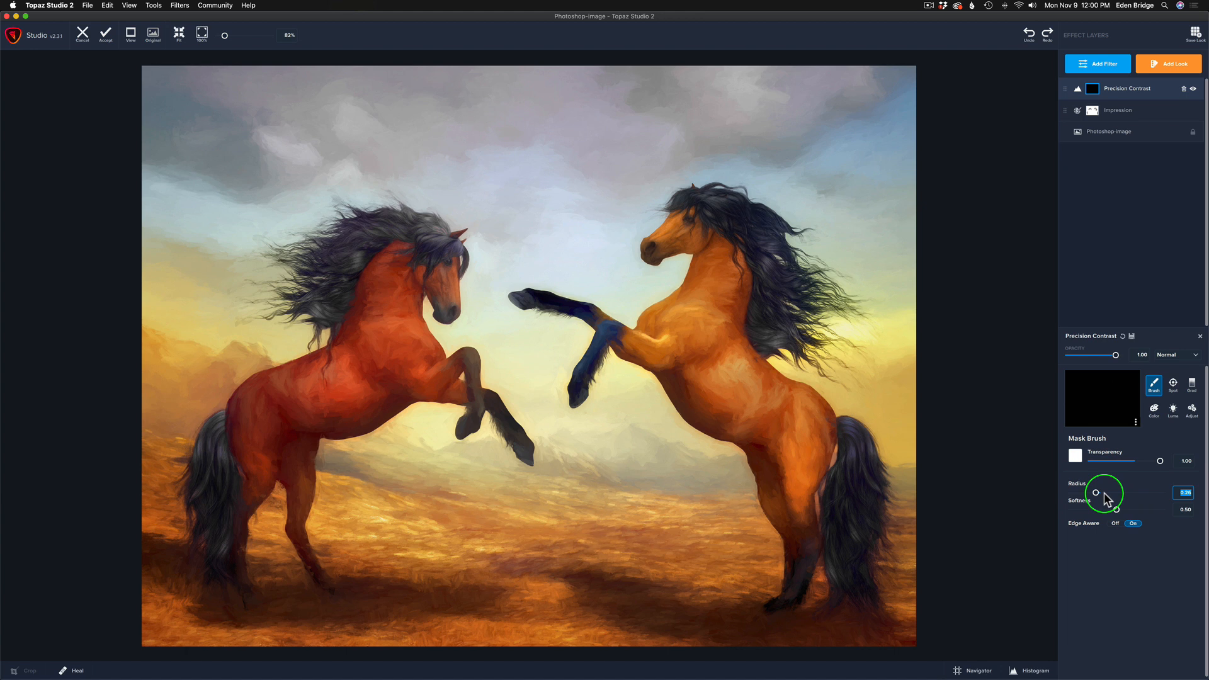
Step: Paint white on the Precision Contrast mask over the manes, heads, bodies and tails of both horses
mouse_move(660, 255)
left_mouse_down()
mouse_move(711, 209)
mouse_move(758, 234)
mouse_move(784, 296)
mouse_move(808, 301)
mouse_move(771, 330)
mouse_move(738, 243)
mouse_move(691, 316)
mouse_move(658, 337)
mouse_move(681, 381)
mouse_move(712, 403)
mouse_move(712, 327)
mouse_move(810, 425)
mouse_move(738, 412)
mouse_move(787, 489)
mouse_move(812, 436)
mouse_move(845, 446)
mouse_move(854, 577)
left_mouse_up()
left_click_drag(856, 475, 801, 492)
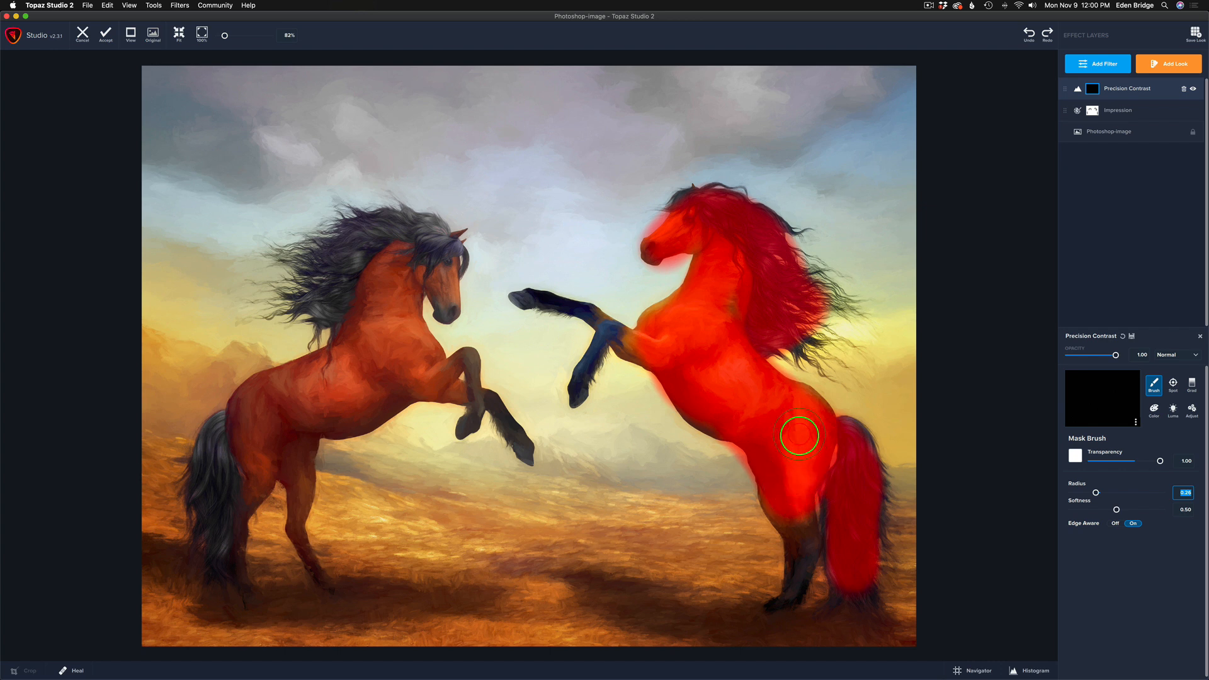
mouse_move(689, 338)
left_mouse_down()
mouse_move(656, 327)
mouse_move(667, 332)
left_mouse_up()
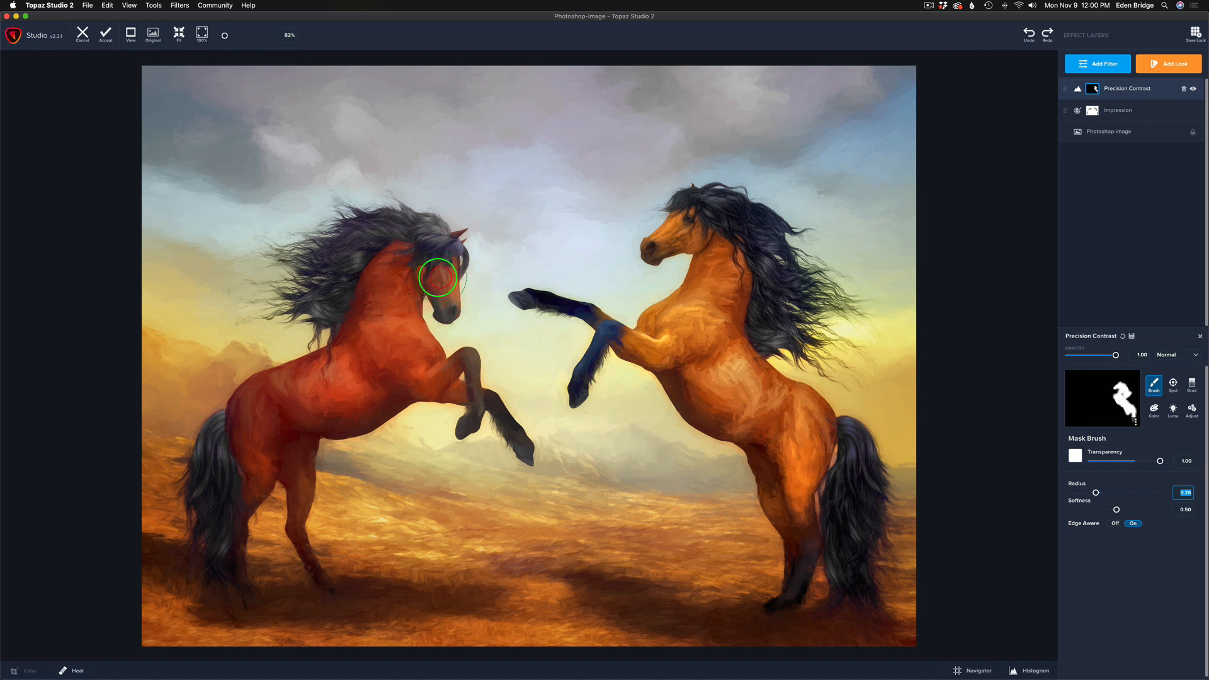
mouse_move(439, 298)
left_mouse_down()
mouse_move(436, 242)
mouse_move(369, 234)
mouse_move(334, 250)
mouse_move(318, 308)
mouse_move(383, 238)
mouse_move(362, 272)
mouse_move(398, 256)
mouse_move(413, 277)
mouse_move(389, 292)
mouse_move(357, 356)
mouse_move(403, 342)
mouse_move(426, 371)
mouse_move(358, 403)
mouse_move(361, 393)
mouse_move(319, 389)
mouse_move(331, 372)
mouse_move(247, 418)
mouse_move(208, 502)
mouse_move(218, 574)
mouse_move(233, 477)
mouse_move(303, 404)
left_mouse_up()
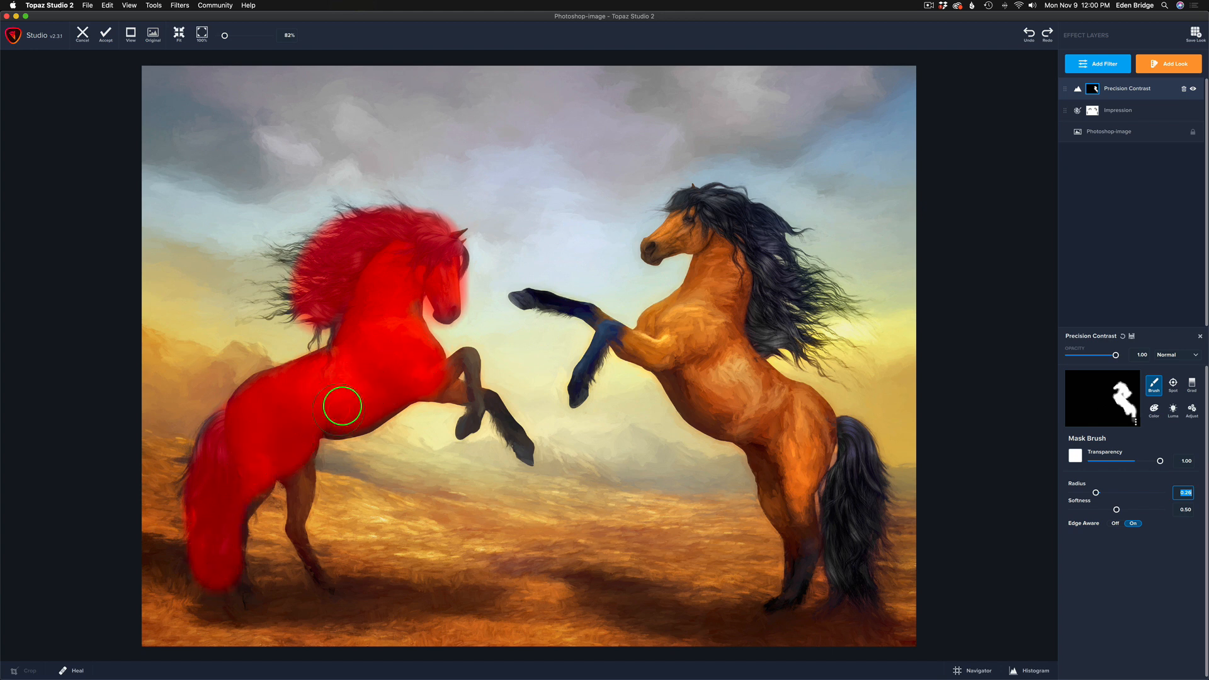
left_click_drag(353, 360, 354, 353)
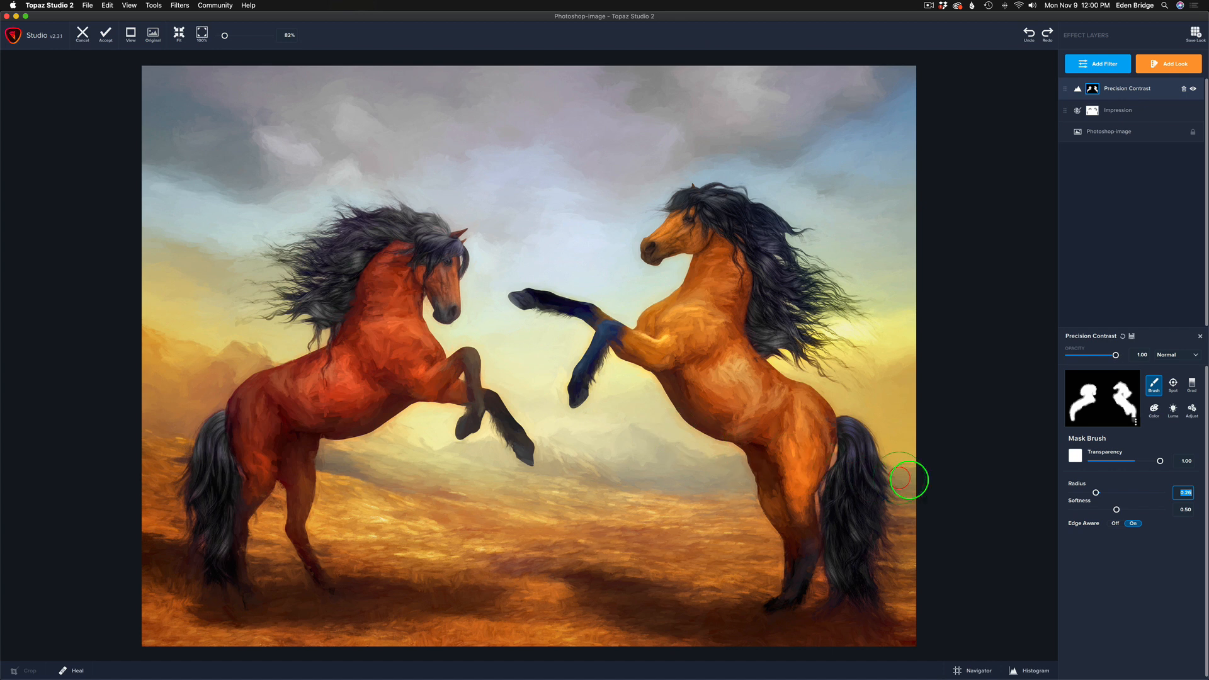
Step: Set the mask brush radius to 0.10 and paint the legs of both horses into the Precision Contrast mask
left_click_drag(1095, 492, 1081, 495)
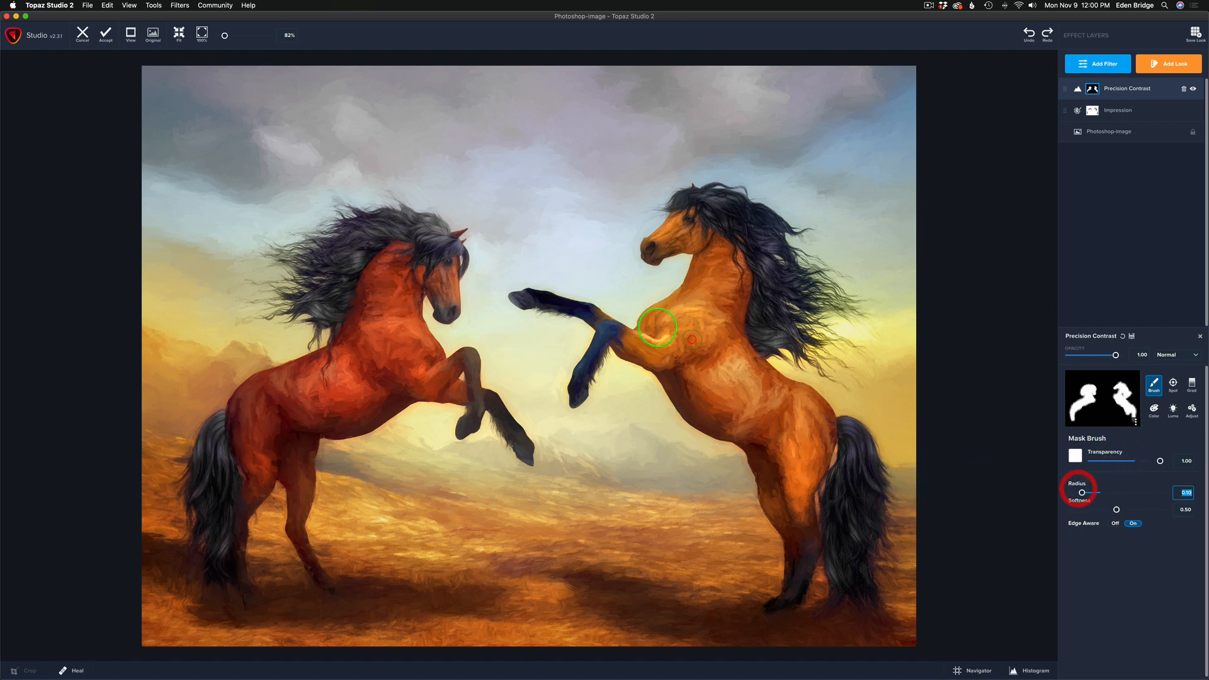
mouse_move(521, 300)
left_mouse_down()
mouse_move(600, 313)
mouse_move(656, 350)
left_mouse_up()
mouse_move(787, 525)
left_mouse_down()
mouse_move(776, 602)
mouse_move(792, 587)
mouse_move(806, 516)
mouse_move(791, 598)
mouse_move(803, 575)
mouse_move(805, 487)
mouse_move(784, 514)
left_mouse_up()
left_click(434, 380)
mouse_move(434, 379)
left_mouse_down()
mouse_move(464, 354)
mouse_move(480, 397)
mouse_move(464, 432)
mouse_move(469, 404)
mouse_move(504, 422)
mouse_move(521, 459)
left_mouse_up()
mouse_move(301, 457)
left_mouse_down()
mouse_move(290, 478)
mouse_move(308, 444)
left_mouse_up()
mouse_move(302, 541)
left_mouse_down()
mouse_move(327, 583)
mouse_move(291, 488)
mouse_move(290, 423)
mouse_move(267, 478)
mouse_move(259, 465)
mouse_move(243, 585)
mouse_move(226, 545)
mouse_move(227, 556)
left_mouse_up()
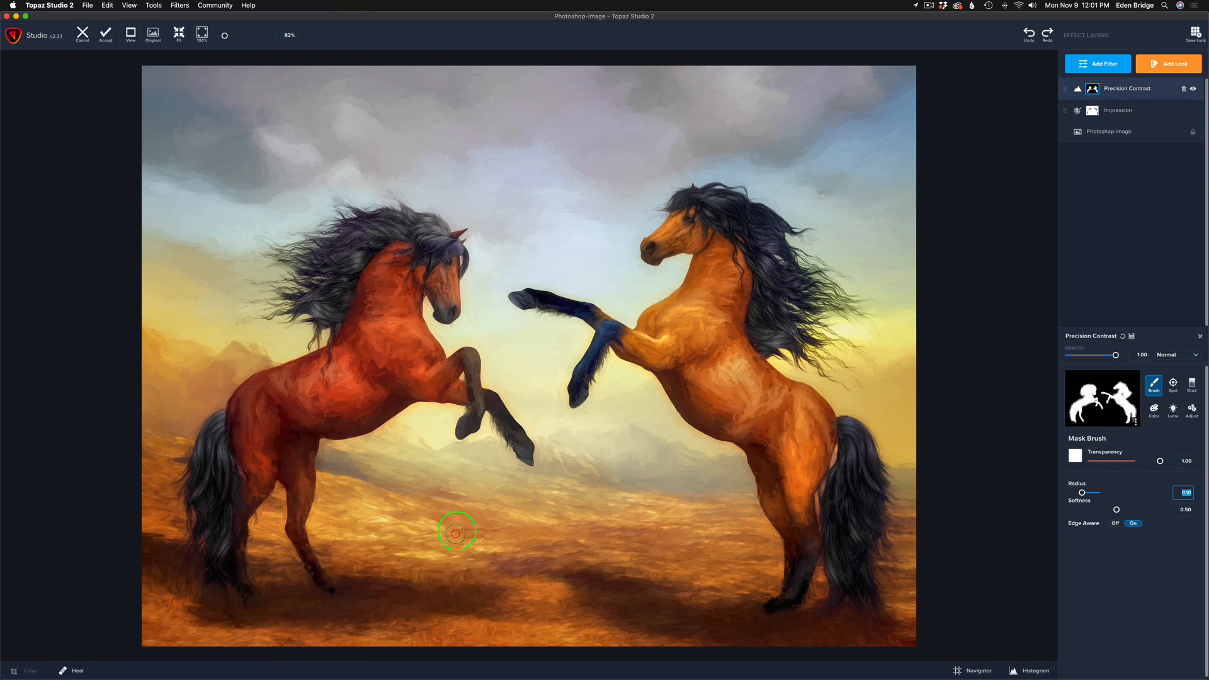
left_click(1195, 93)
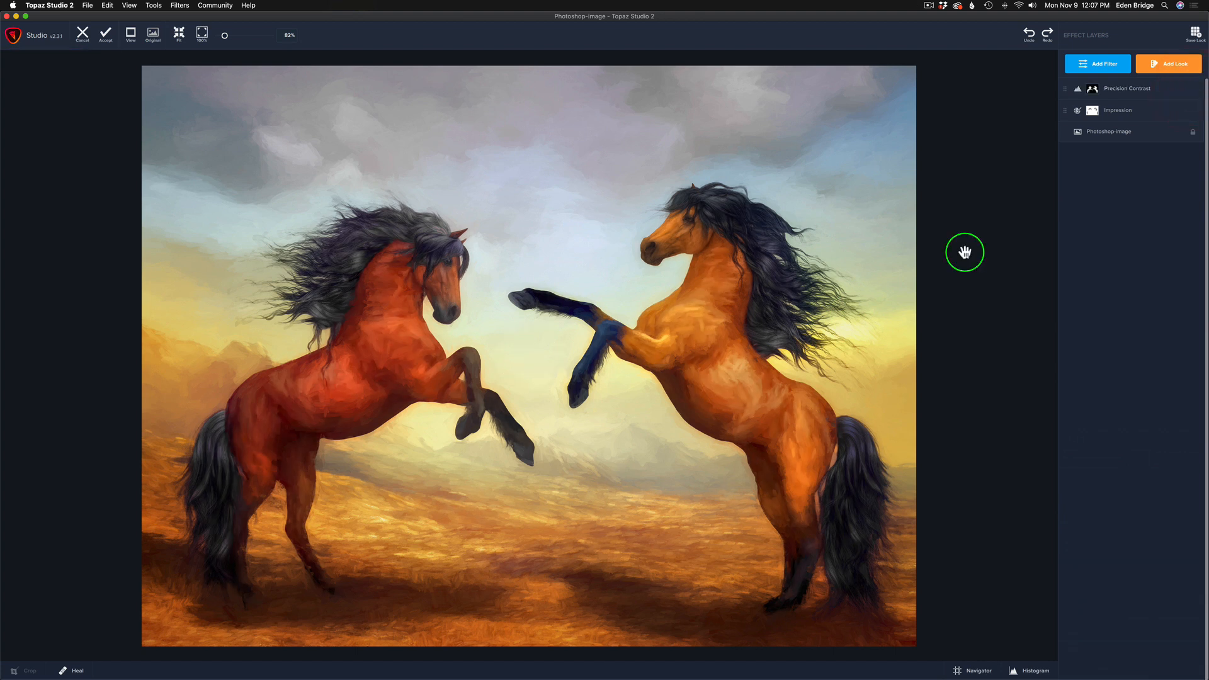
Step: Add a Precision Detail filter with Overall Small Detail 0.23, Overall Medium Detail 0.25 and Overall Large Detail 0.17
left_click(1097, 63)
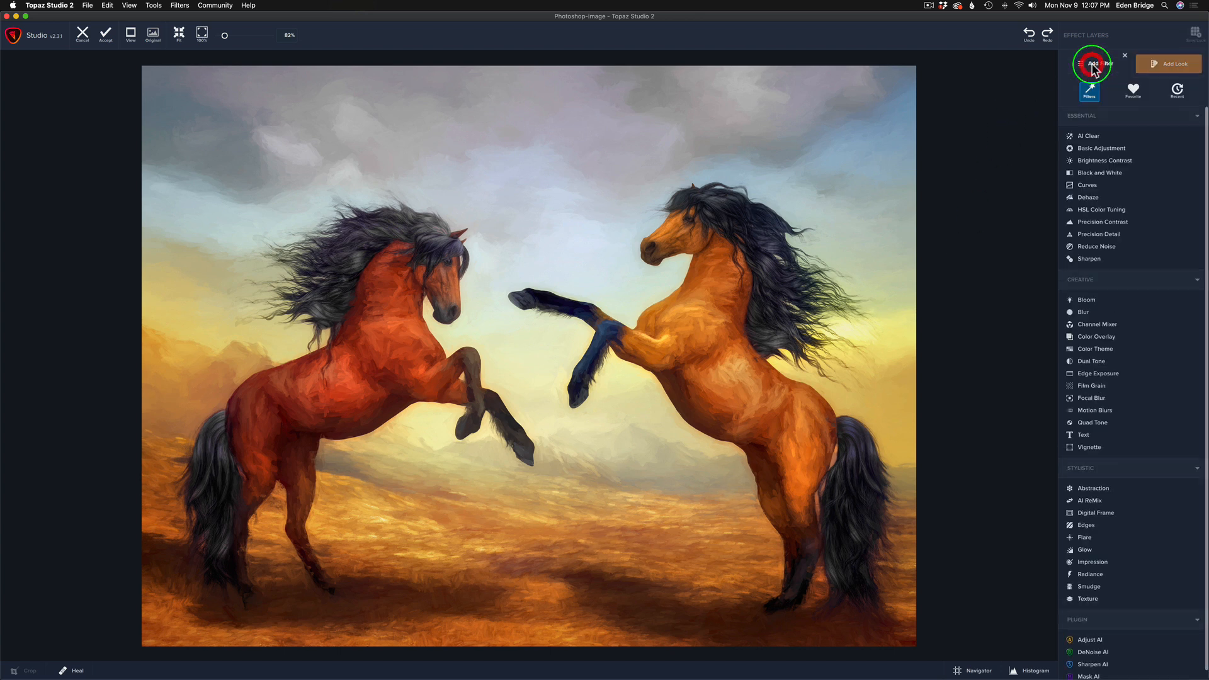
left_click(1101, 234)
left_click(1082, 399)
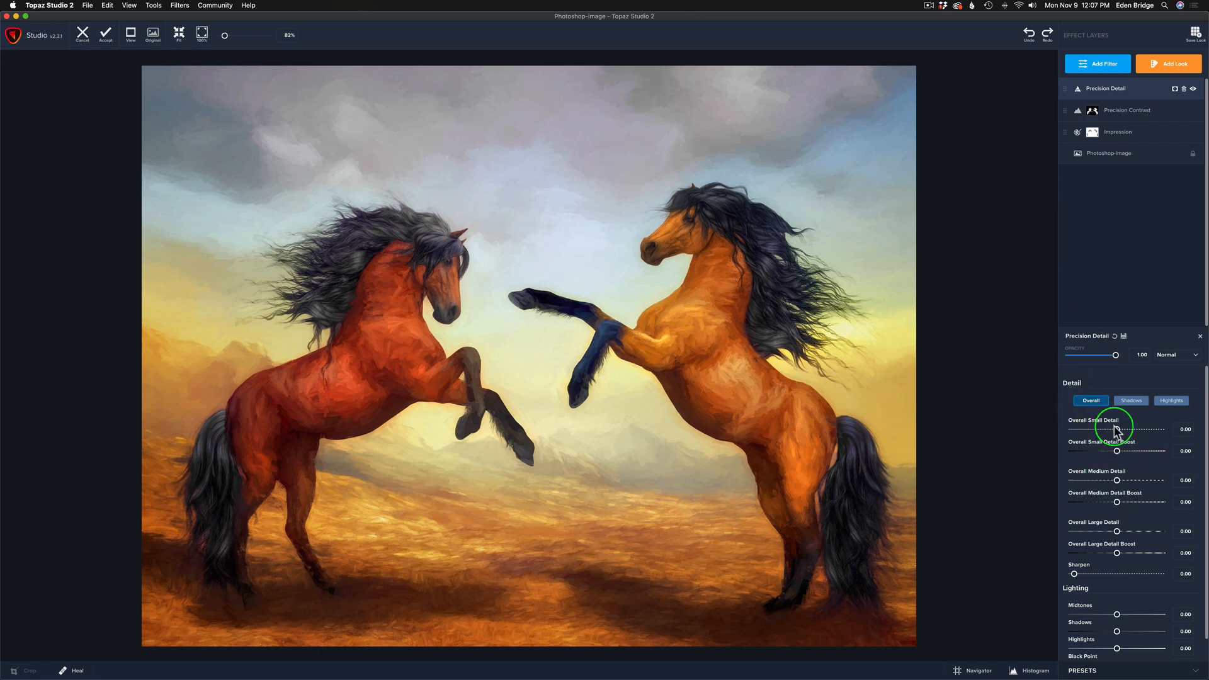
left_click_drag(1115, 429, 1127, 430)
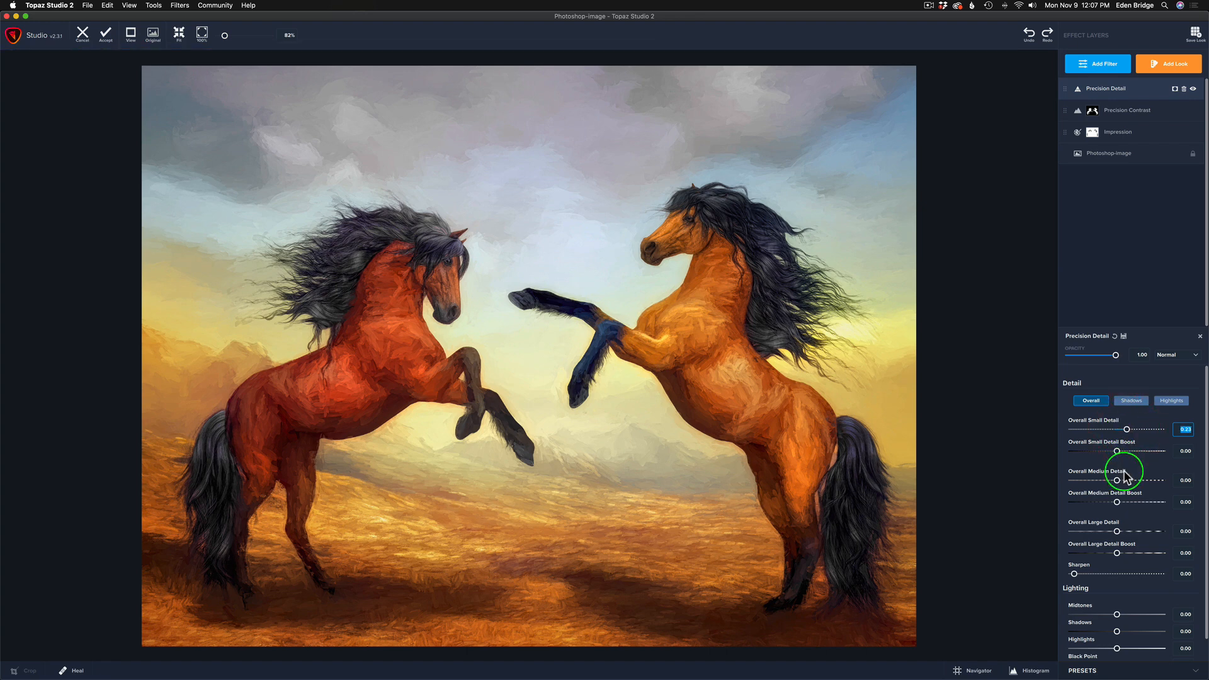
mouse_move(1118, 482)
left_mouse_down()
mouse_move(1144, 483)
mouse_move(1128, 485)
left_mouse_up()
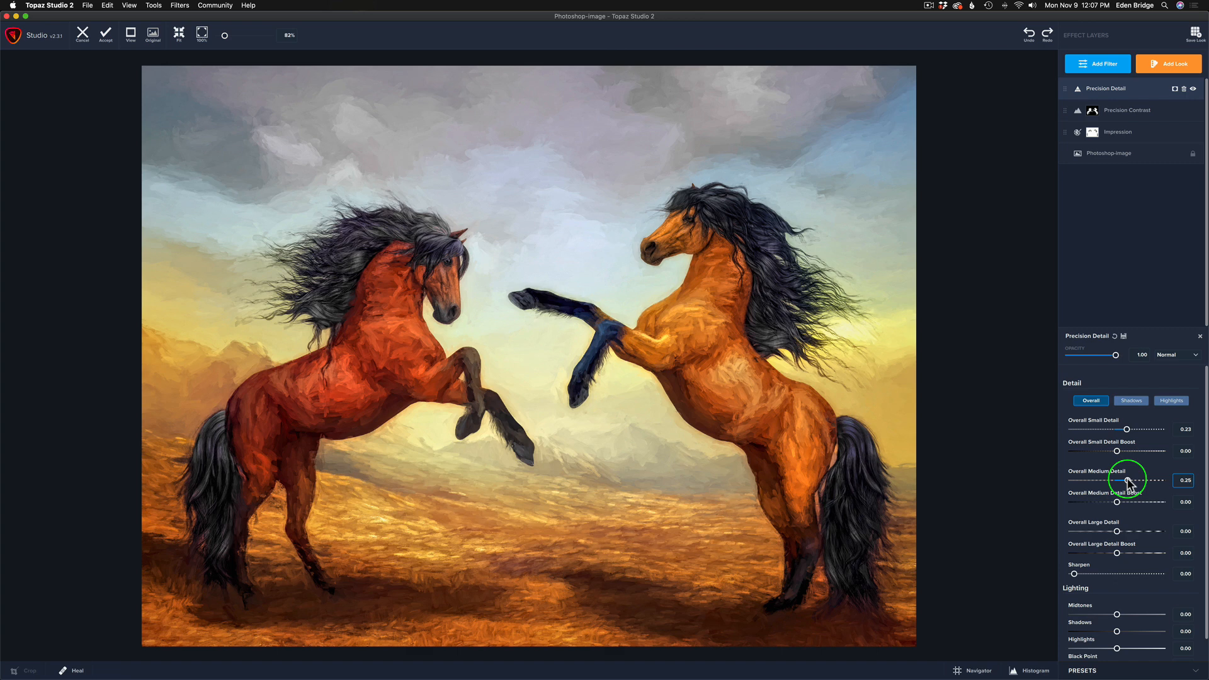
left_click_drag(1127, 481, 1128, 482)
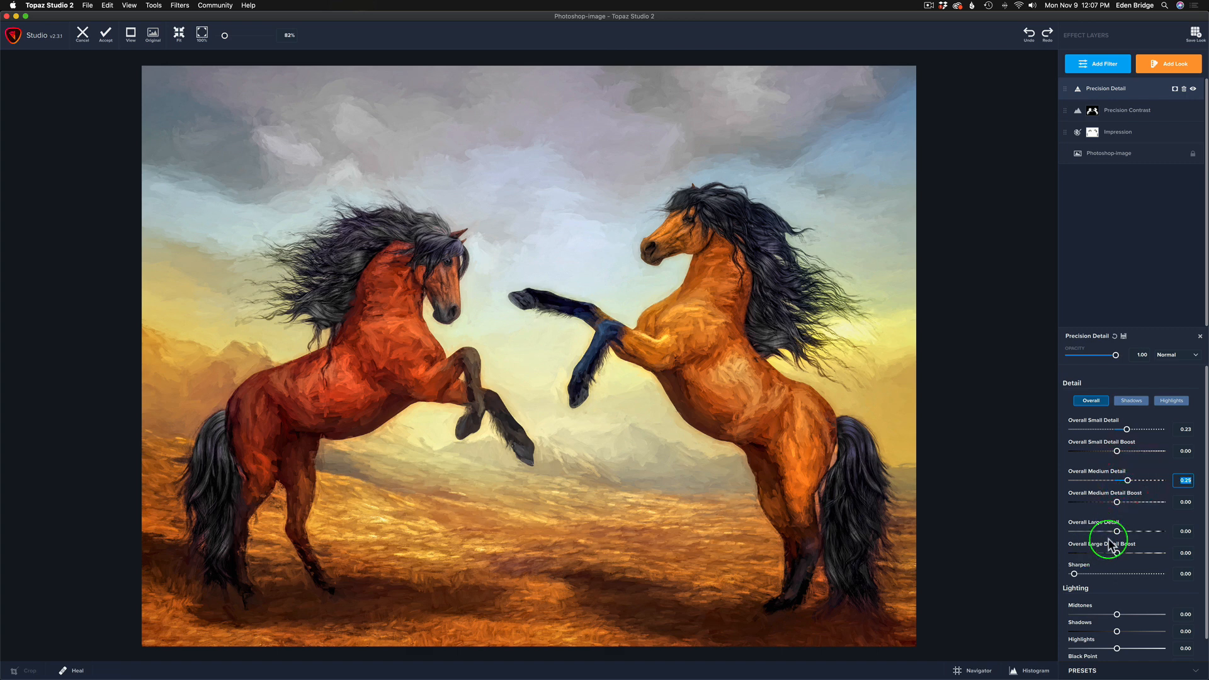
left_click_drag(1117, 531, 1125, 534)
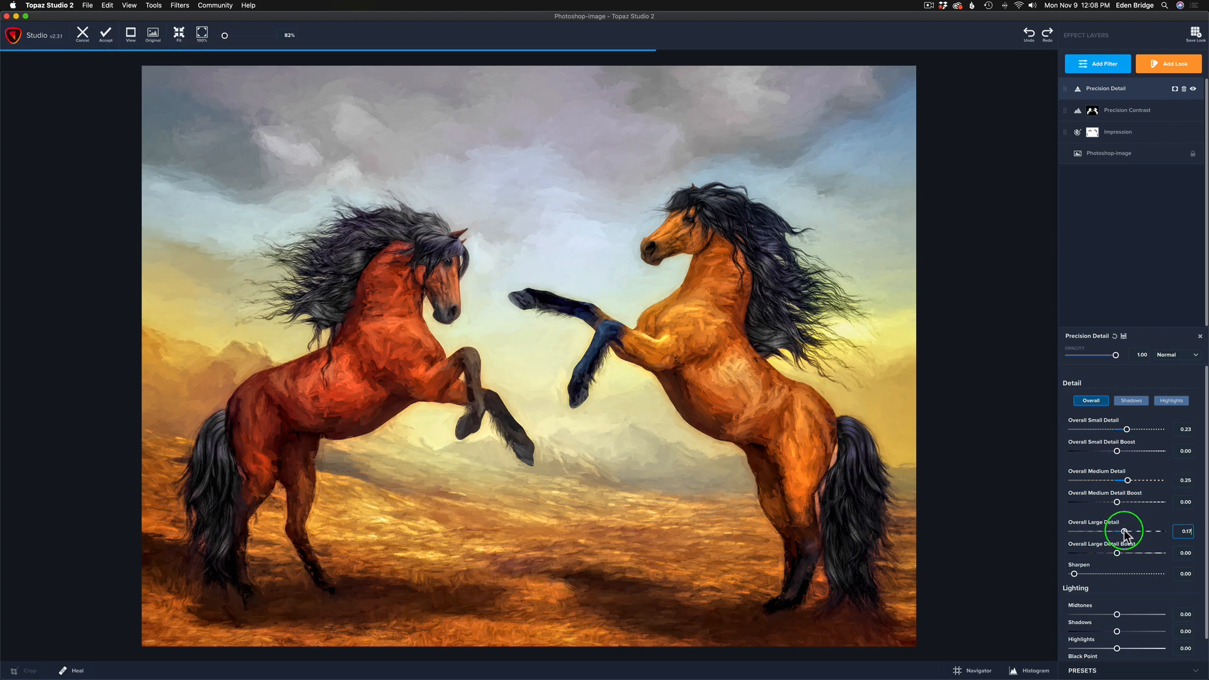
left_click(1125, 534)
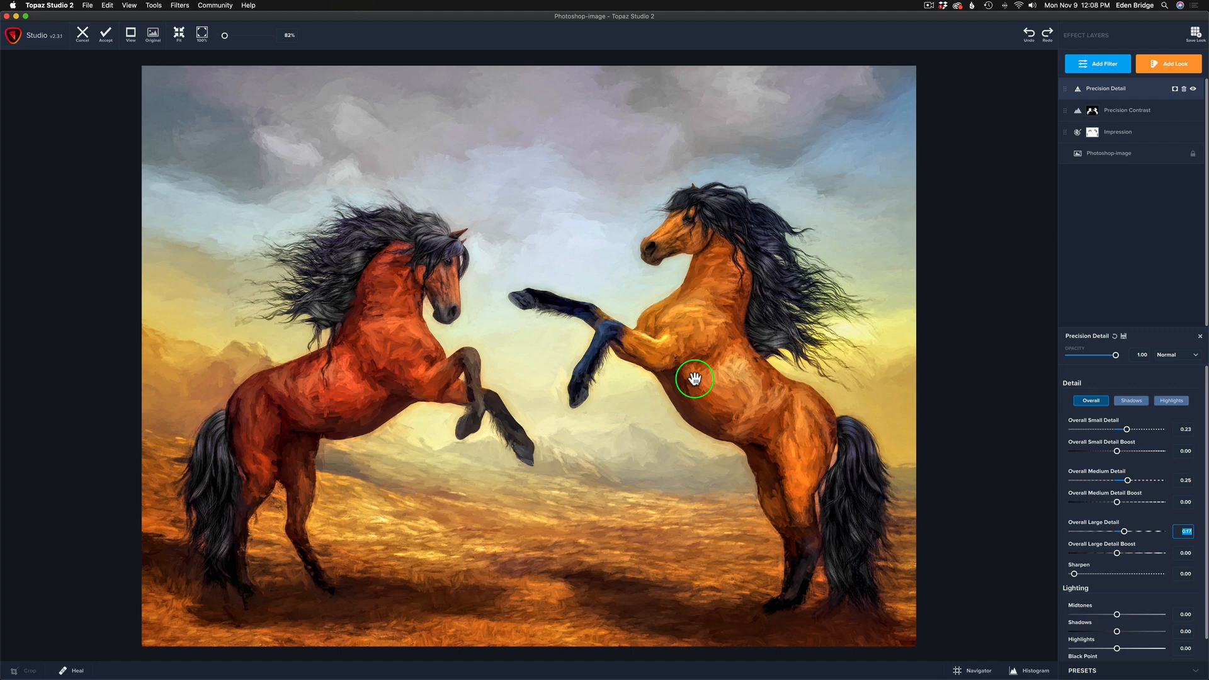
Step: Copy the Precision Contrast mask to the Precision Detail filter and compare the image with and without that filter
right_click(1094, 113)
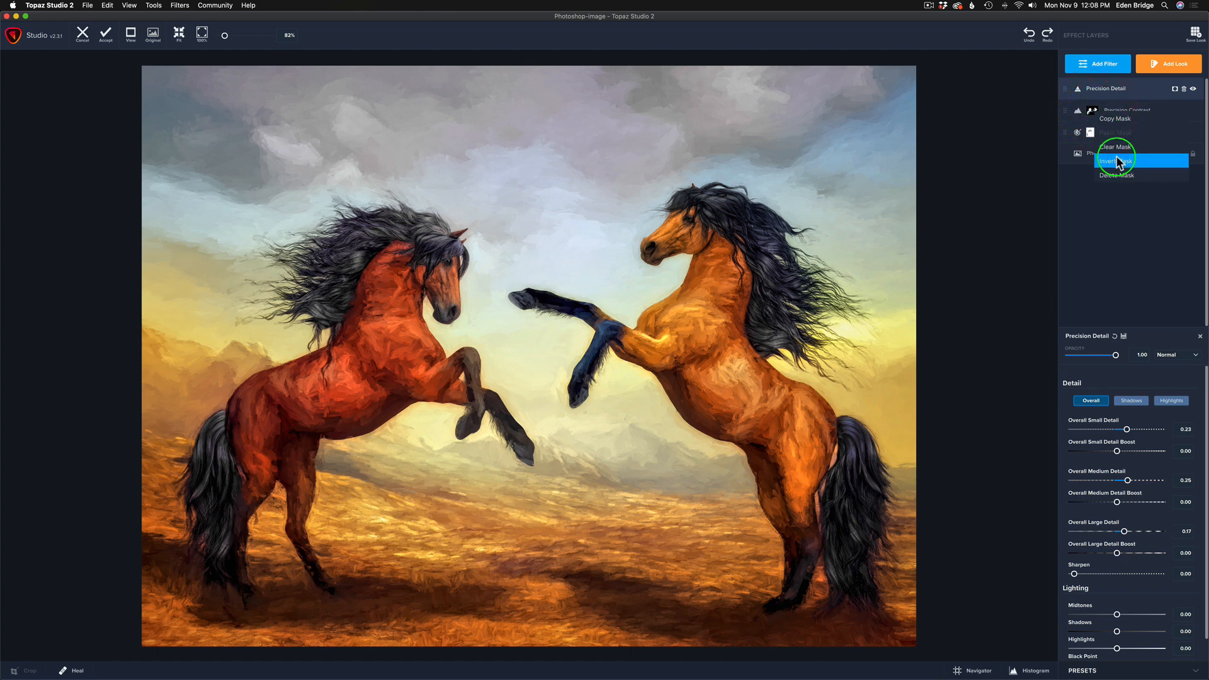
left_click(1116, 149)
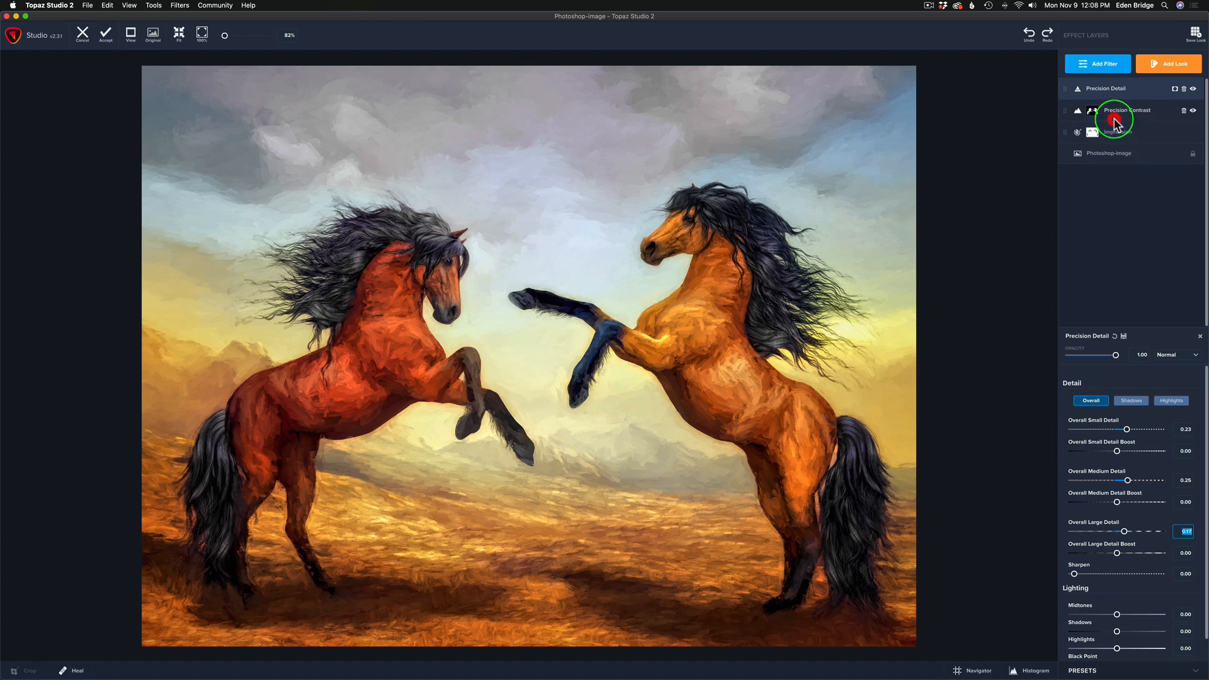
right_click(1175, 94)
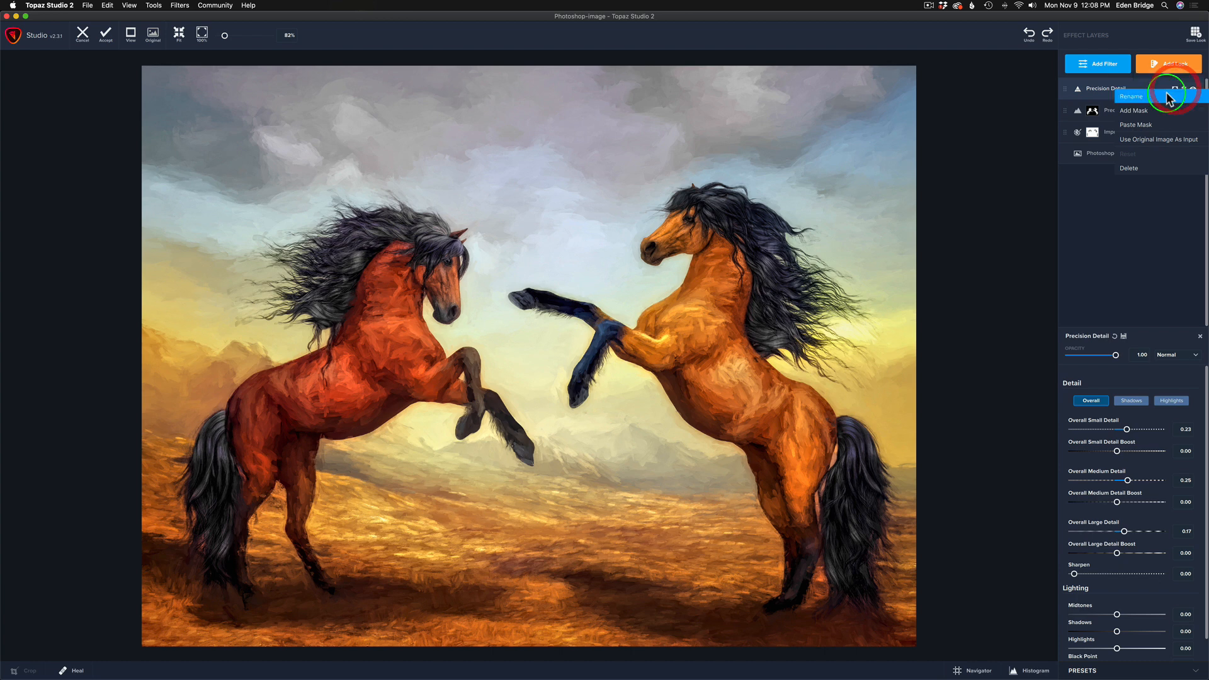
left_click(1151, 130)
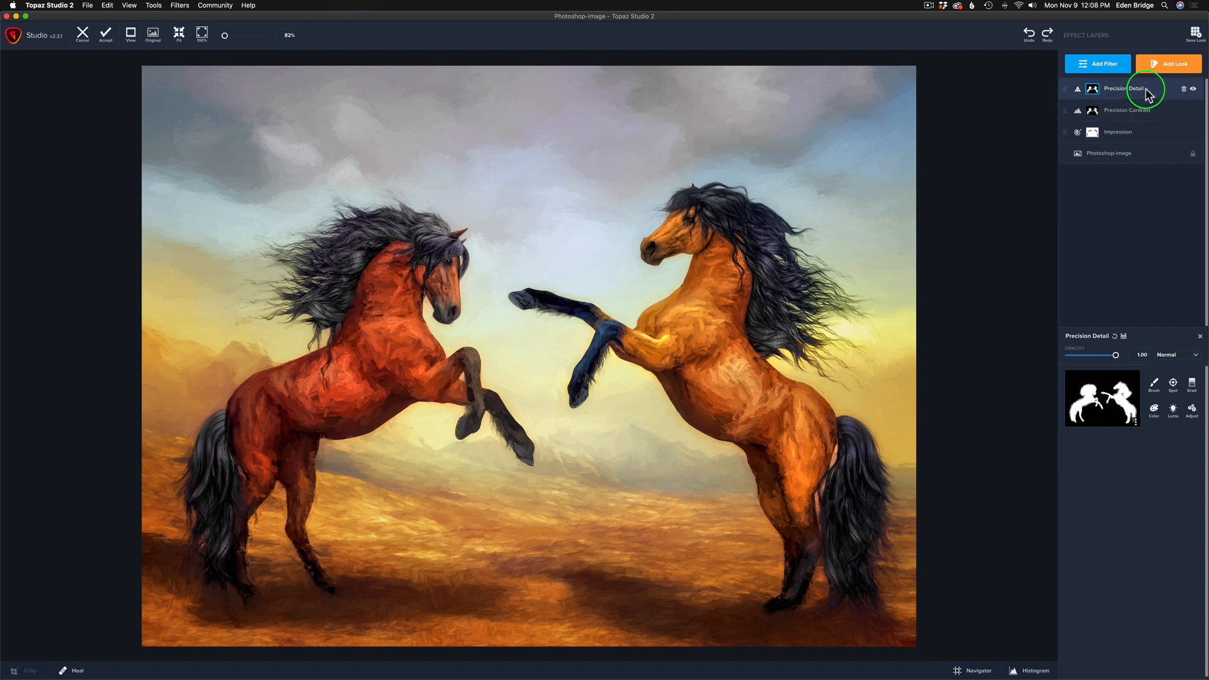
left_click(1194, 90)
left_click(1194, 90)
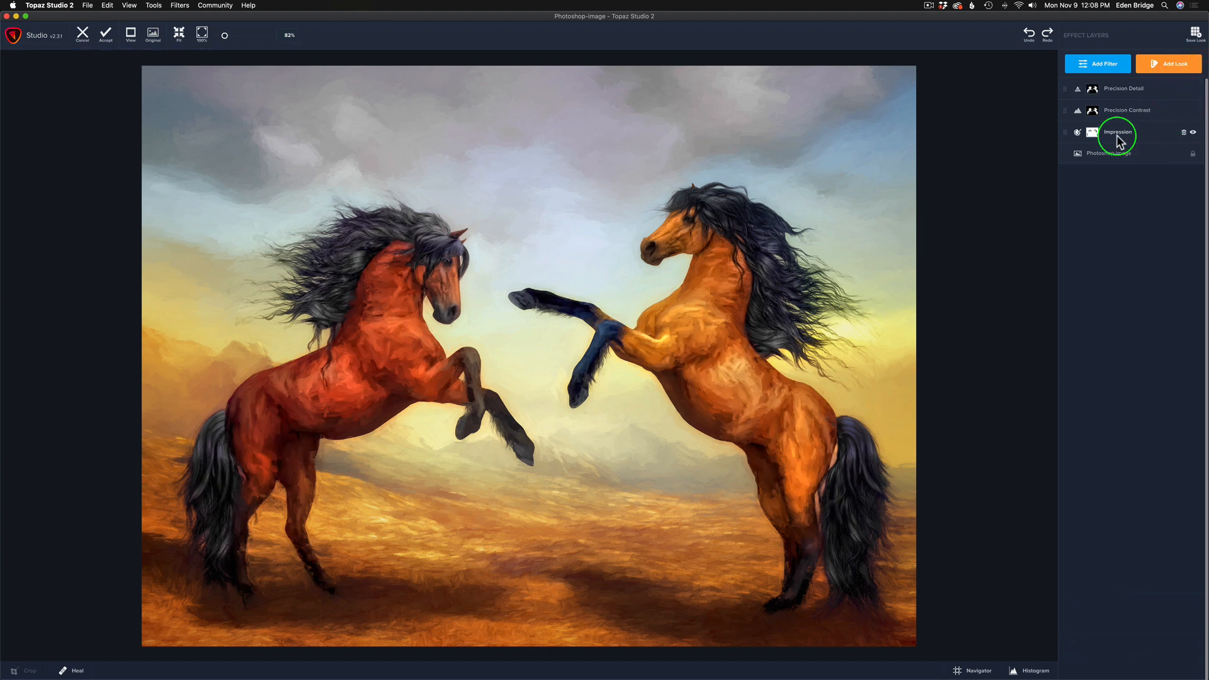
Step: Accept the filter changes and return the image to Photoshop
left_click(987, 206)
left_click(88, 5)
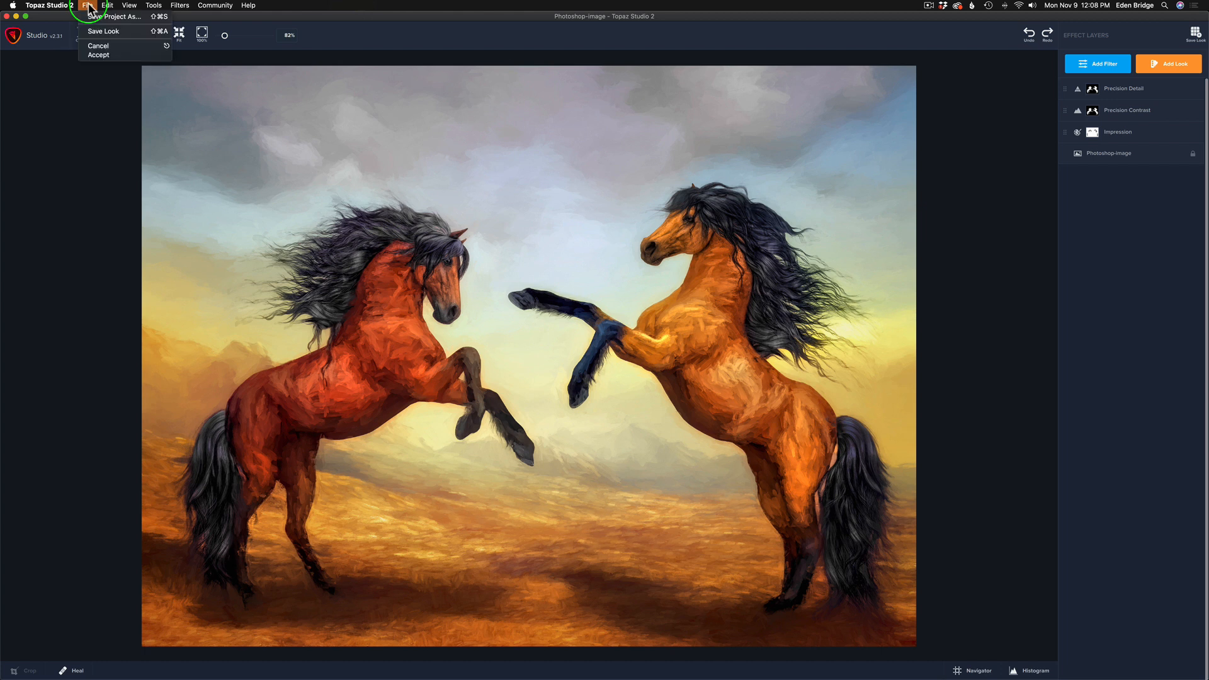
left_click(96, 107)
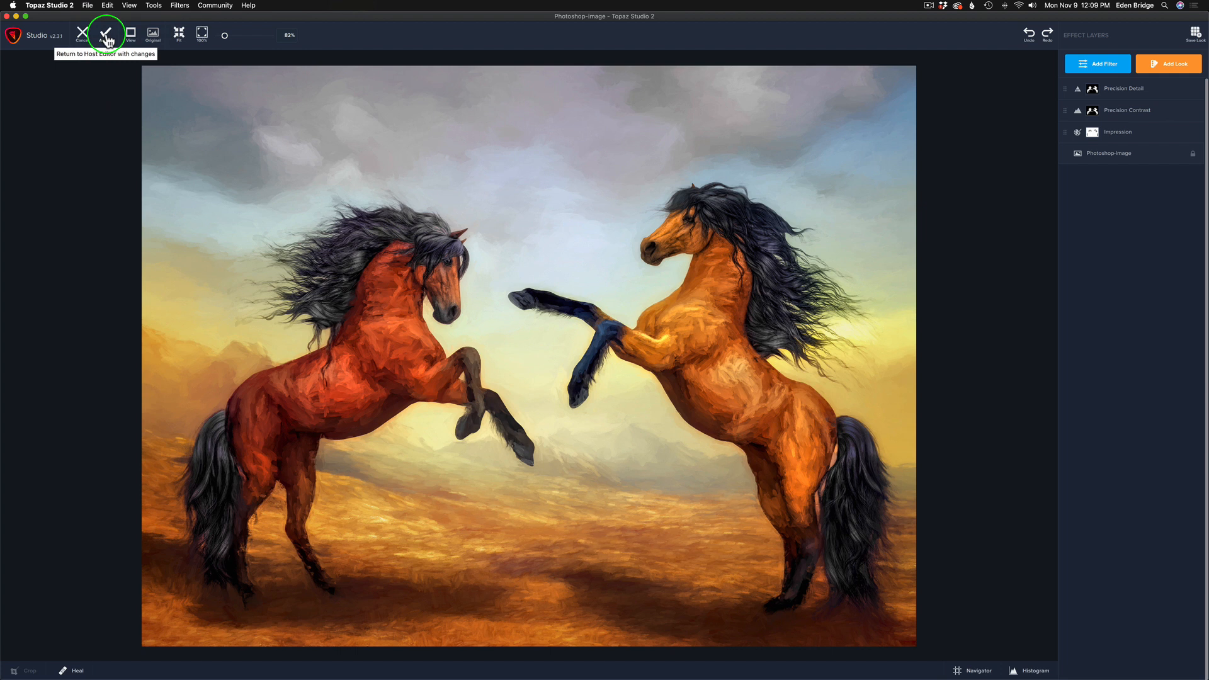
left_click(106, 38)
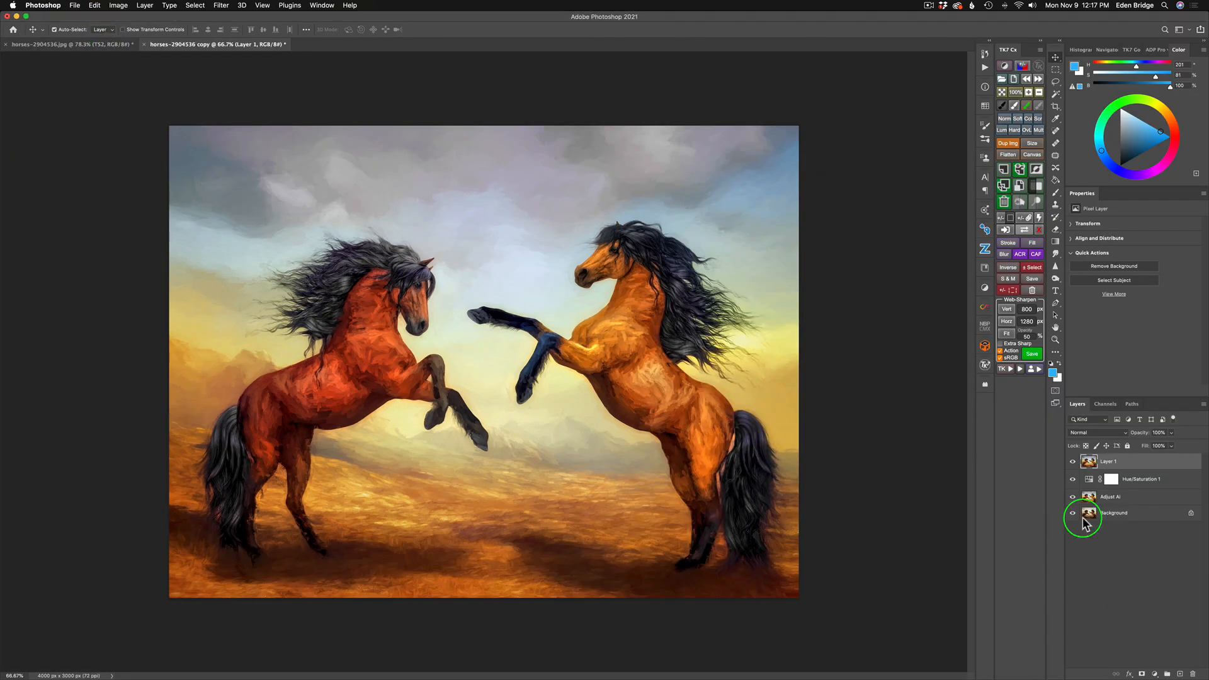
Step: Compare the Background, Adjust AI, Hue/Saturation and painted layers by hiding and showing them, leaving all layers visible
left_click_drag(1073, 461, 1072, 490)
left_click(1073, 497)
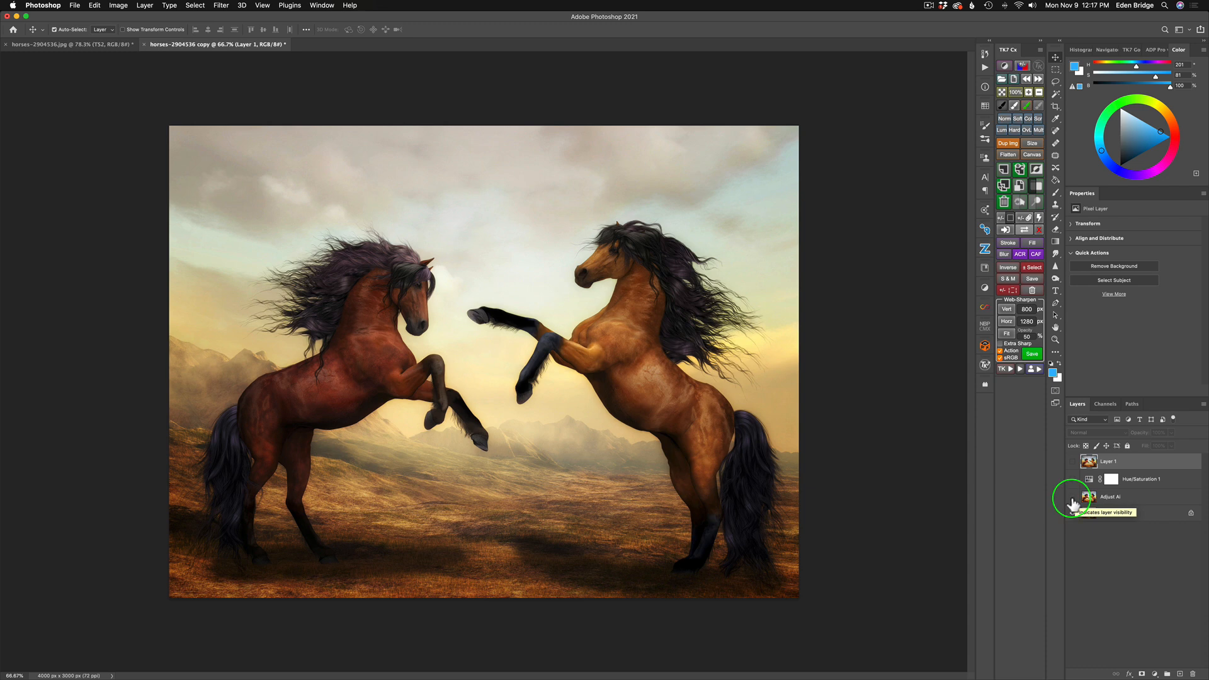
left_click(1073, 497)
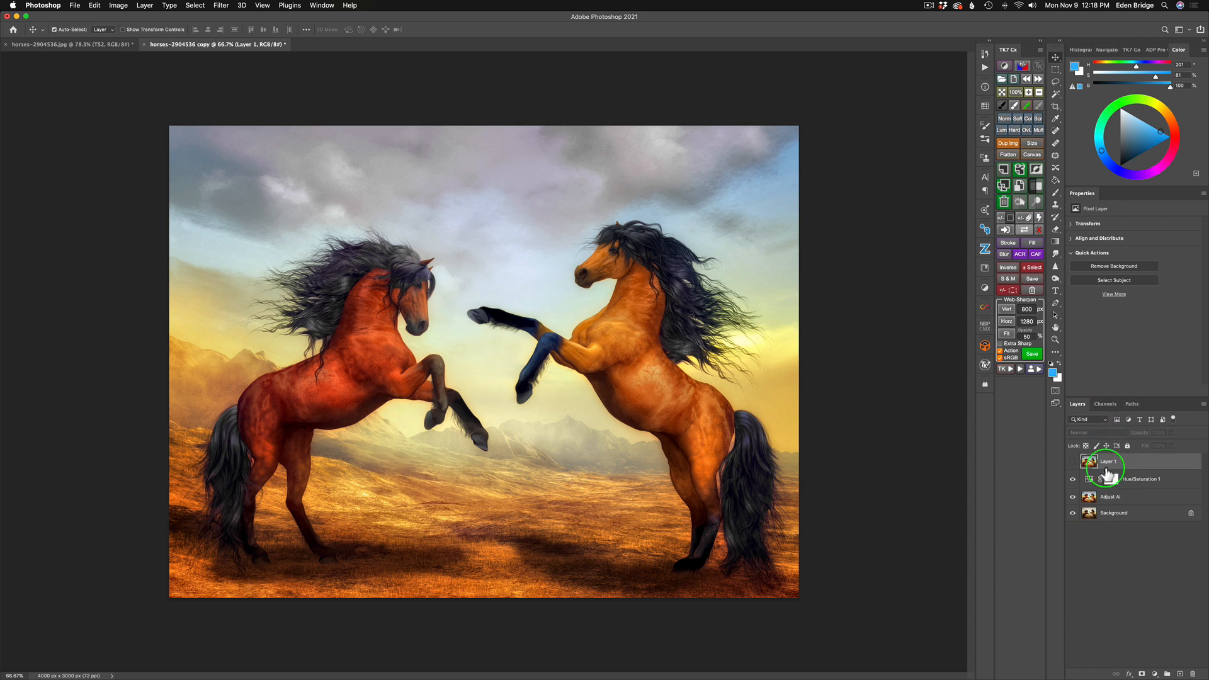
left_click(1072, 462)
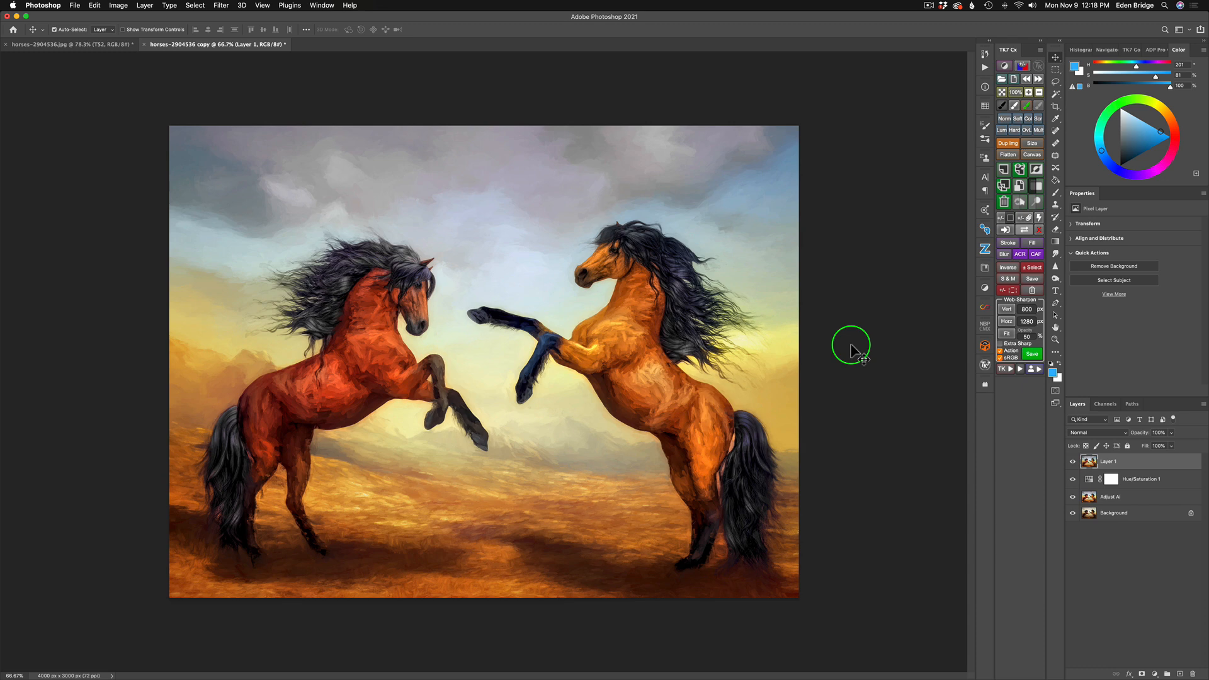
left_click(1073, 514, "alt")
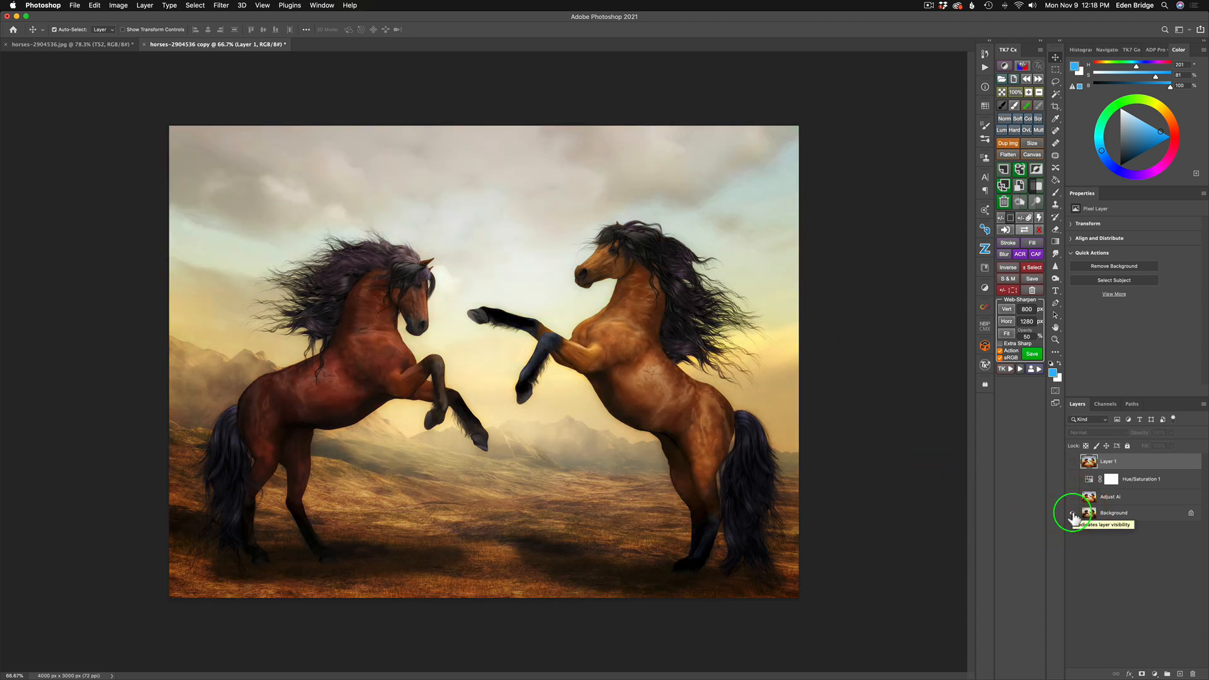
left_click(1074, 516, "alt")
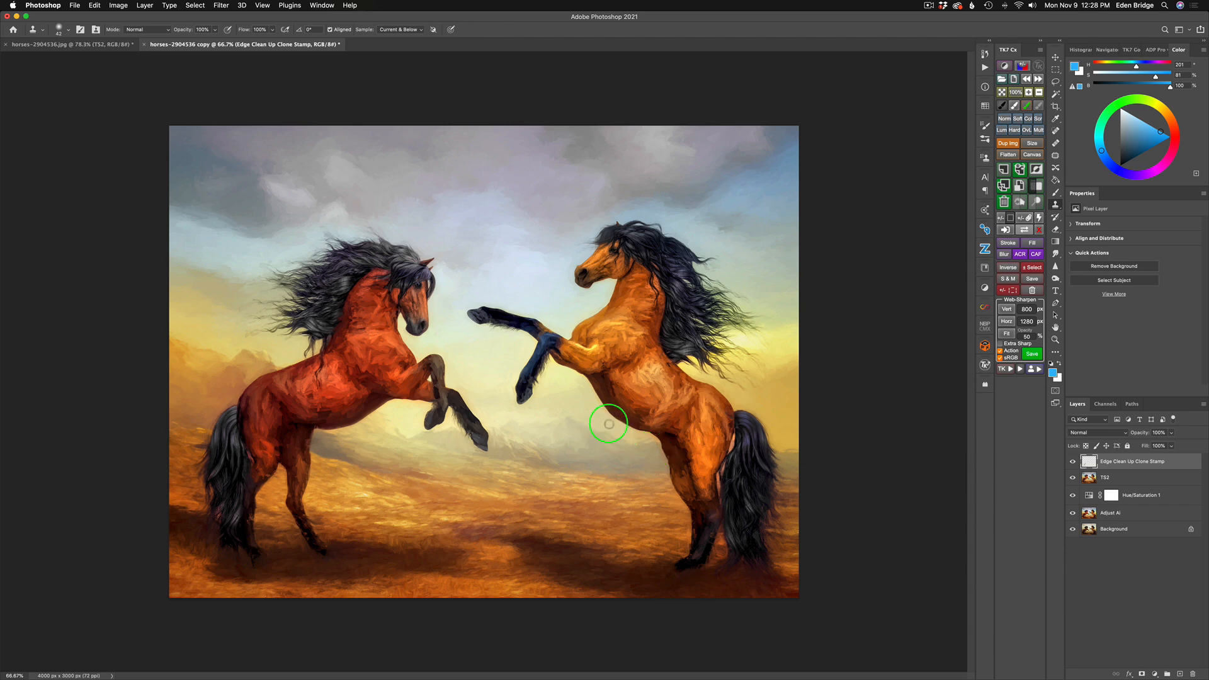
Step: Set the Clone Stamp to sample All Layers for work on the Edge Clean Up Clone Stamp layer
key("super+plus")
key("super+plus")
scroll(622, 434, "down", 5)
scroll(622, 434, "right", 6)
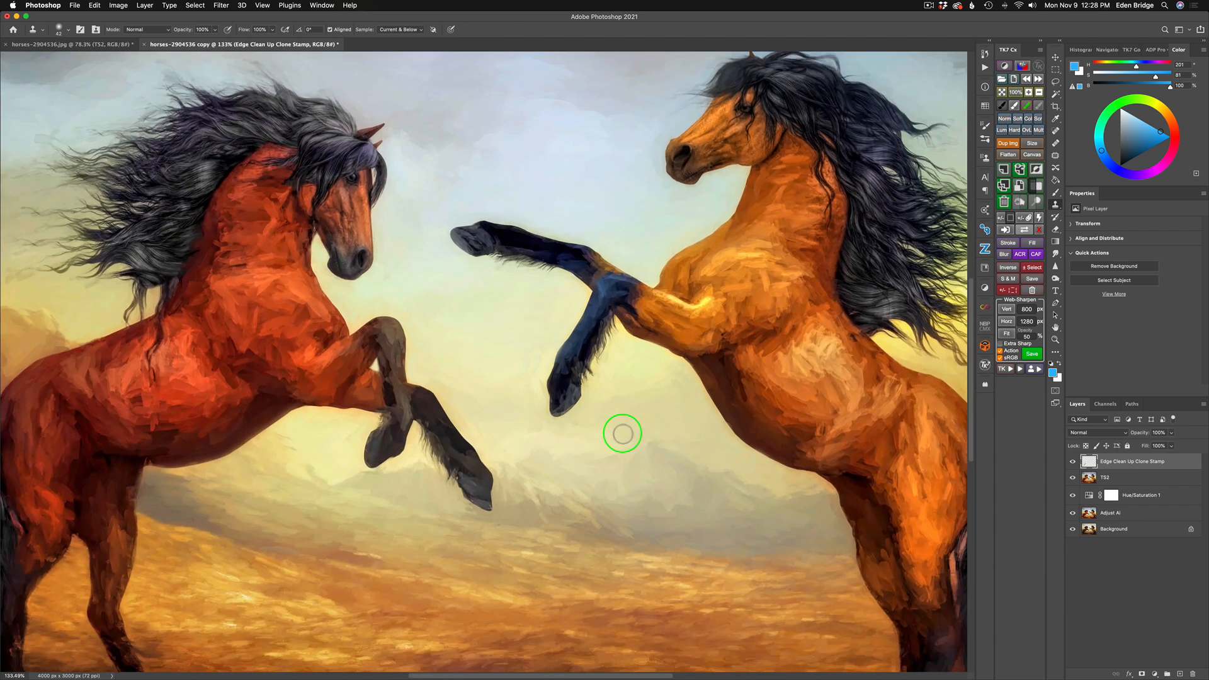
left_click(400, 30)
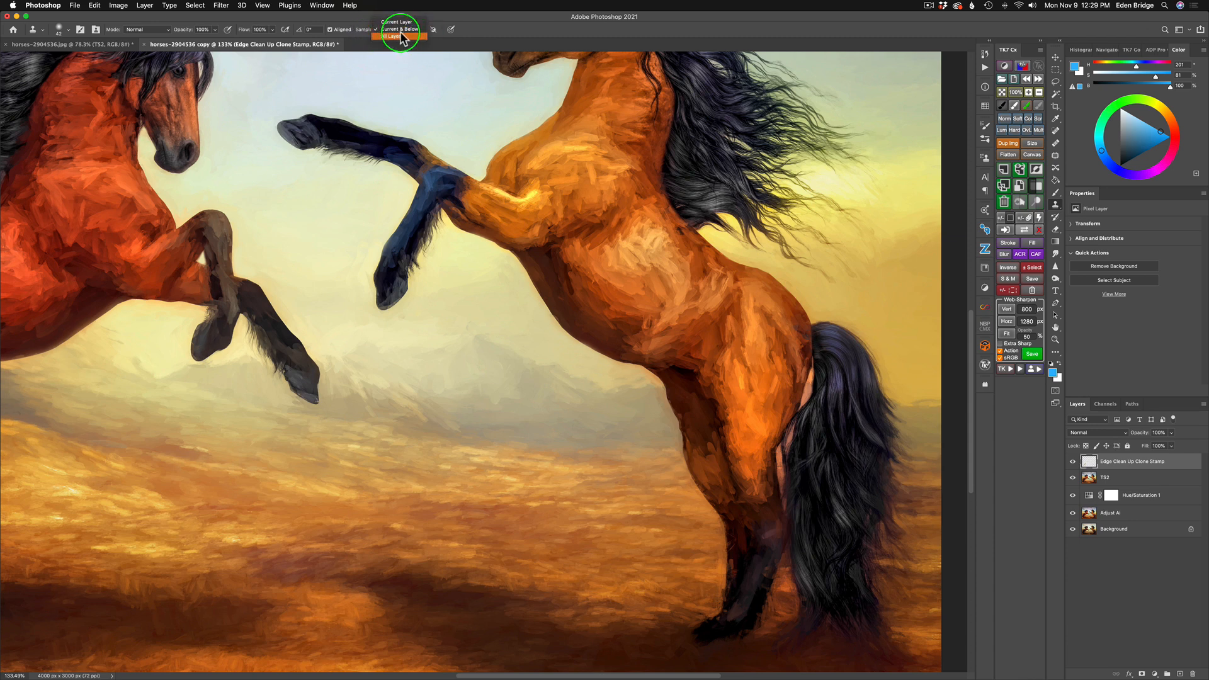
left_click(394, 36)
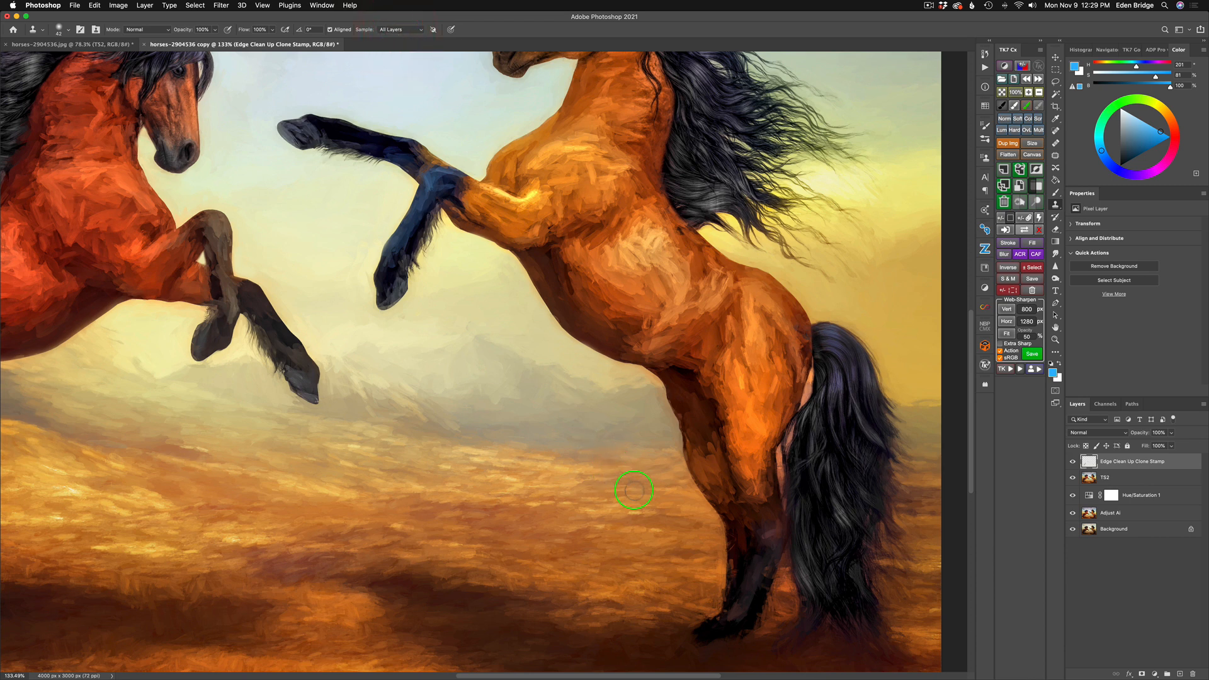
Step: Clone nearby background along the edge of the golden-brown horse's lower belly and hind leg to clean it up
mouse_move(624, 374)
left_mouse_down()
mouse_move(613, 368)
mouse_move(658, 383)
mouse_move(652, 403)
left_mouse_up()
left_click(614, 374, "alt")
left_click(645, 383, "alt")
left_click(648, 385, "alt")
left_click(649, 399, "alt")
left_click(645, 405, "alt")
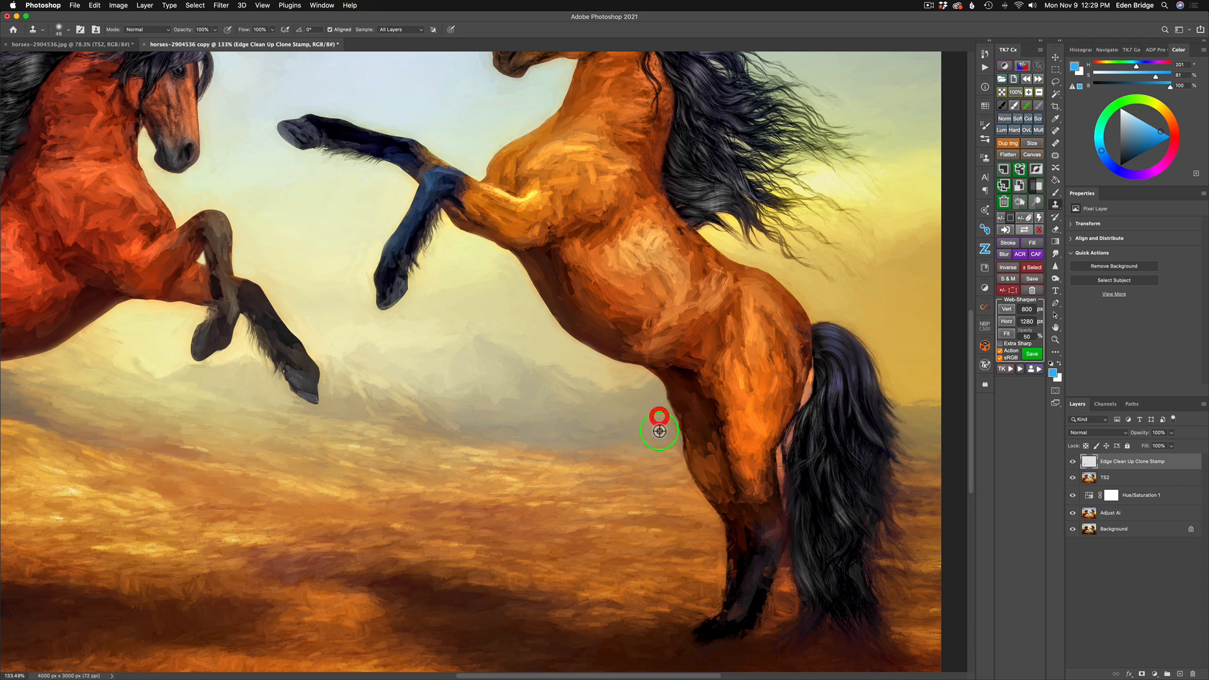
left_click(661, 415)
left_click_drag(664, 440, 669, 444)
left_click(663, 439)
left_click(674, 467)
left_click(677, 470)
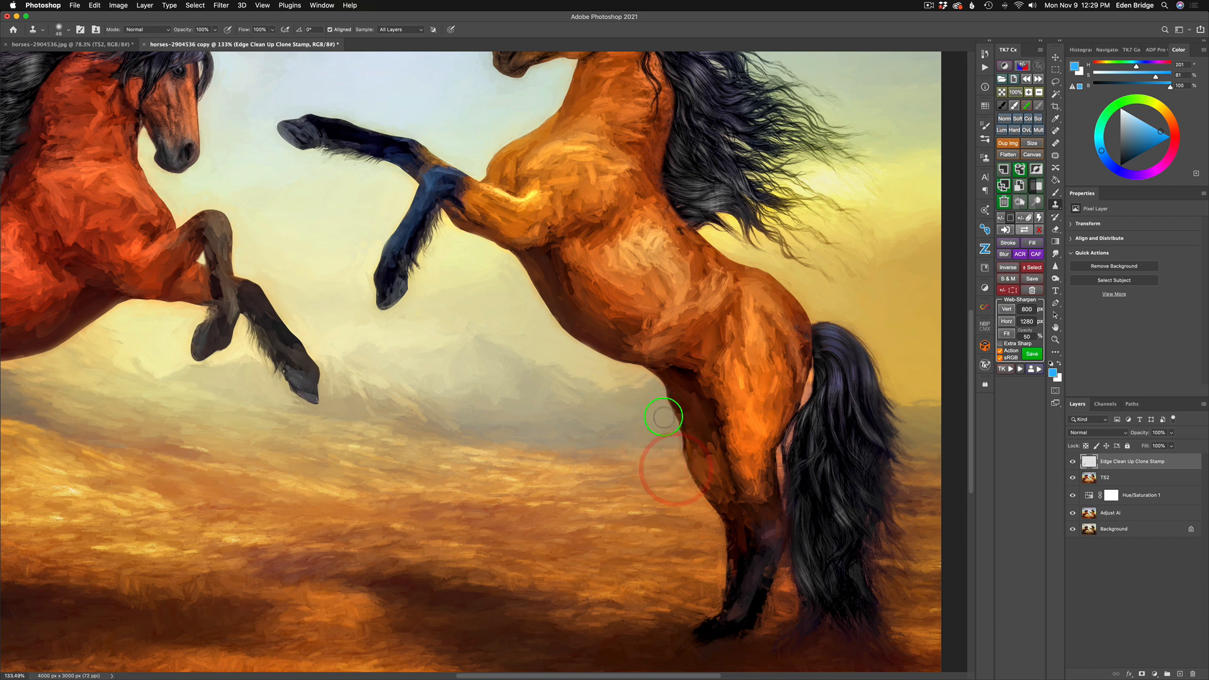
scroll(663, 417, "down", 3)
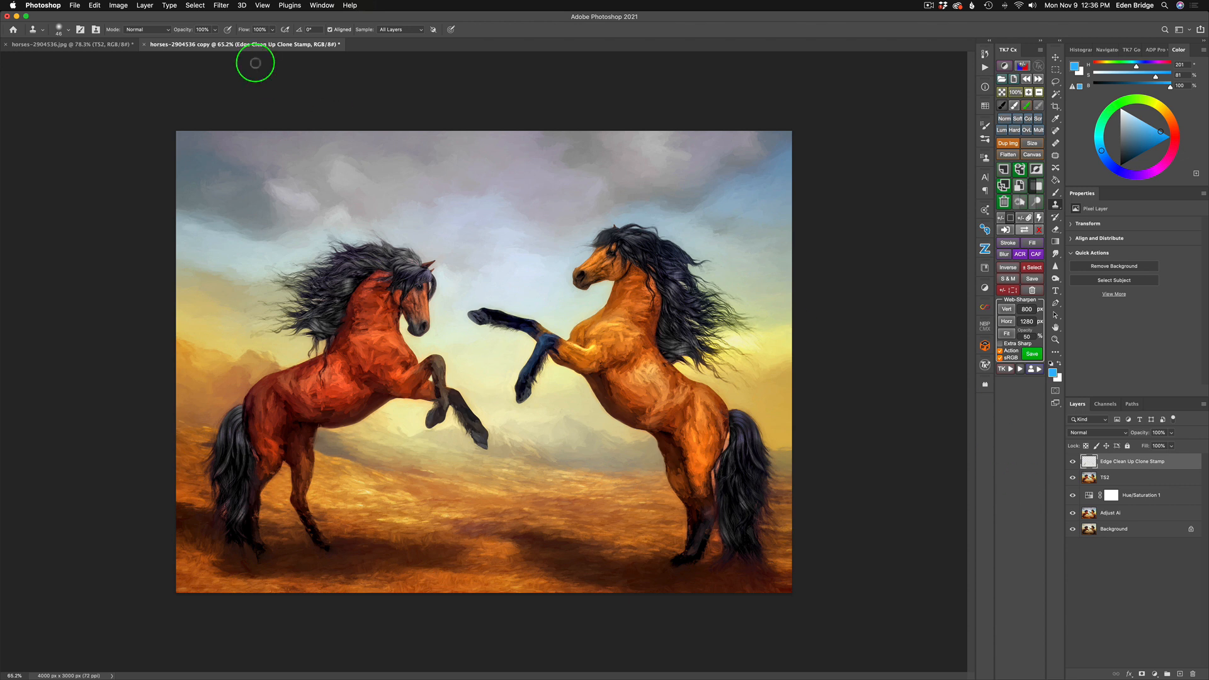
left_click(76, 6)
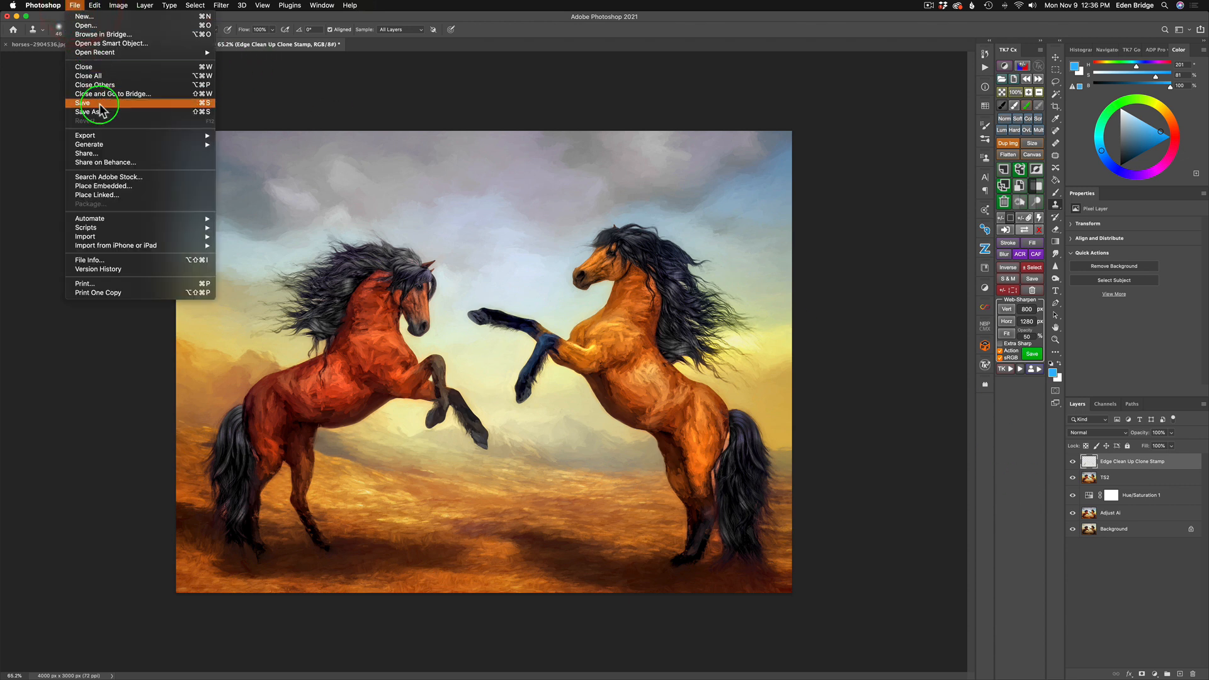
left_click(902, 199)
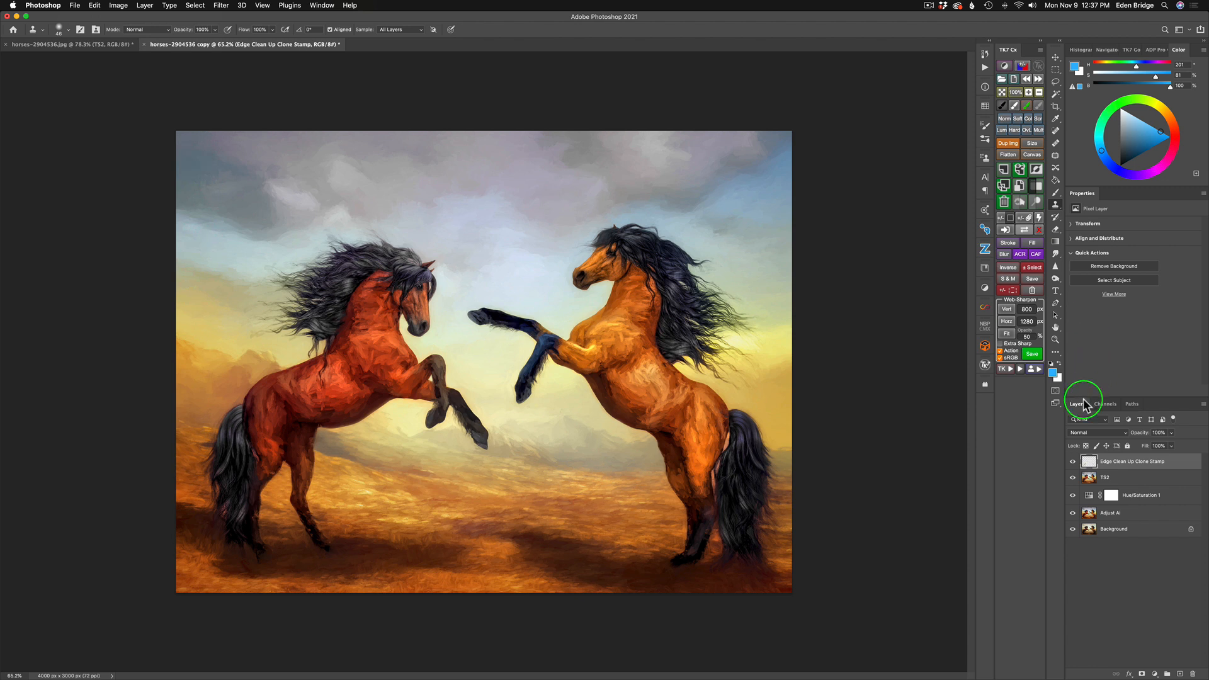
Step: Flatten the image into a single Background layer
right_click(1188, 466)
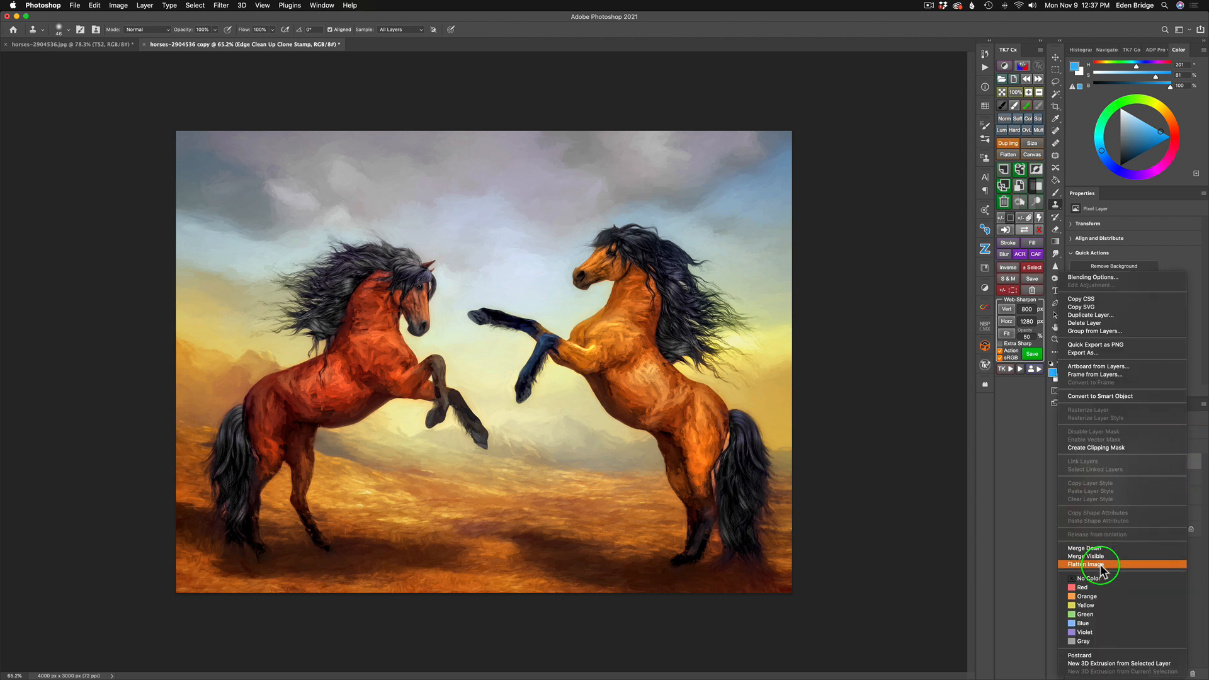
left_click(1100, 566)
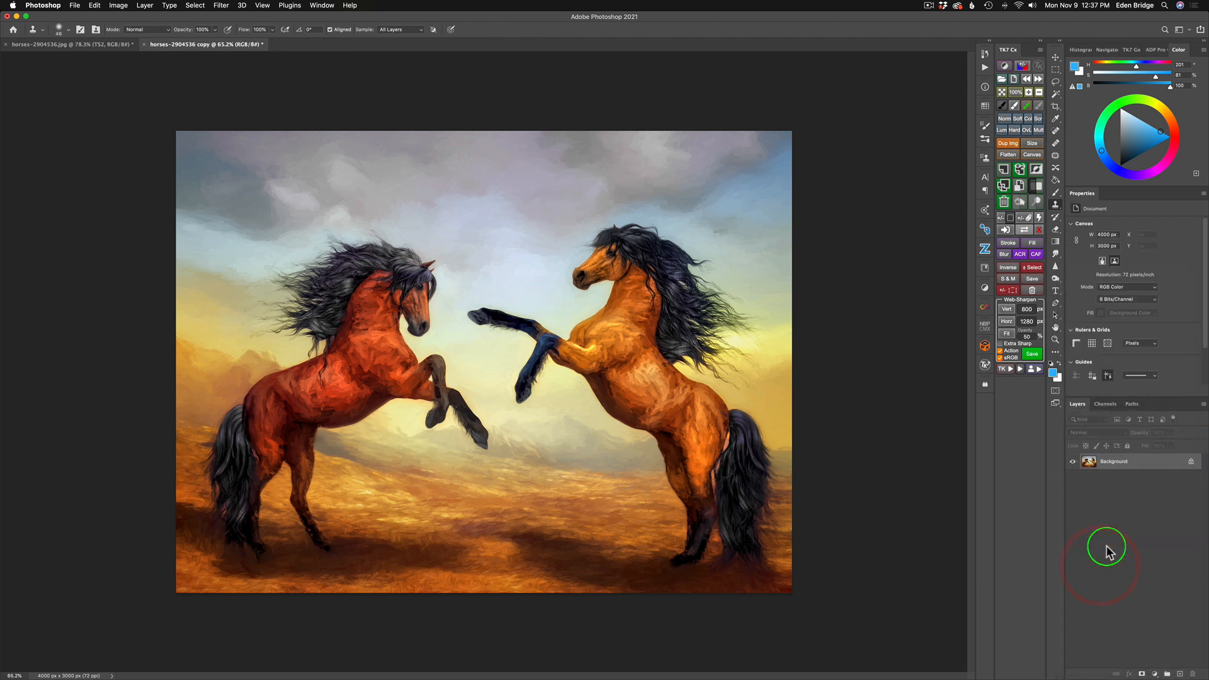